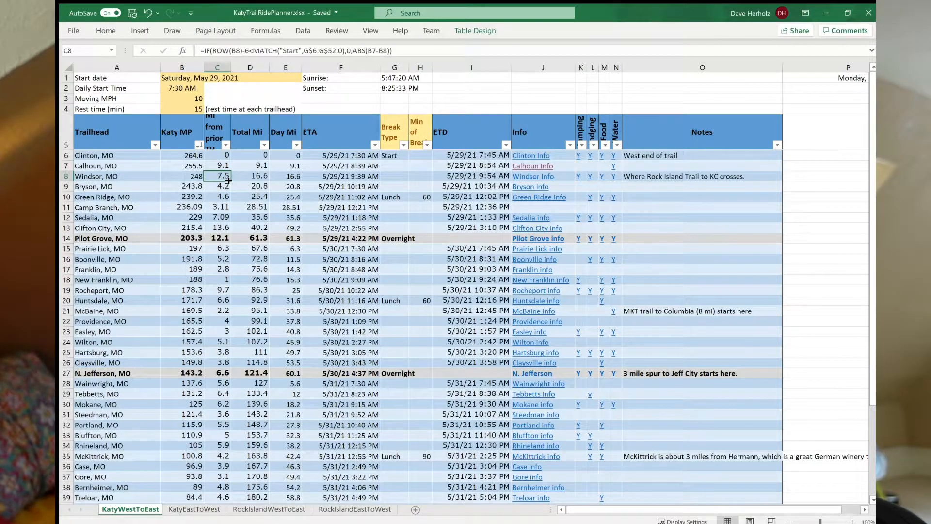
Examine the Total Mi, Day Mi and ETA columns for the first-day trailheads, including the Pilot Grove overnight stop.
left_click_drag(250, 155, 238, 415)
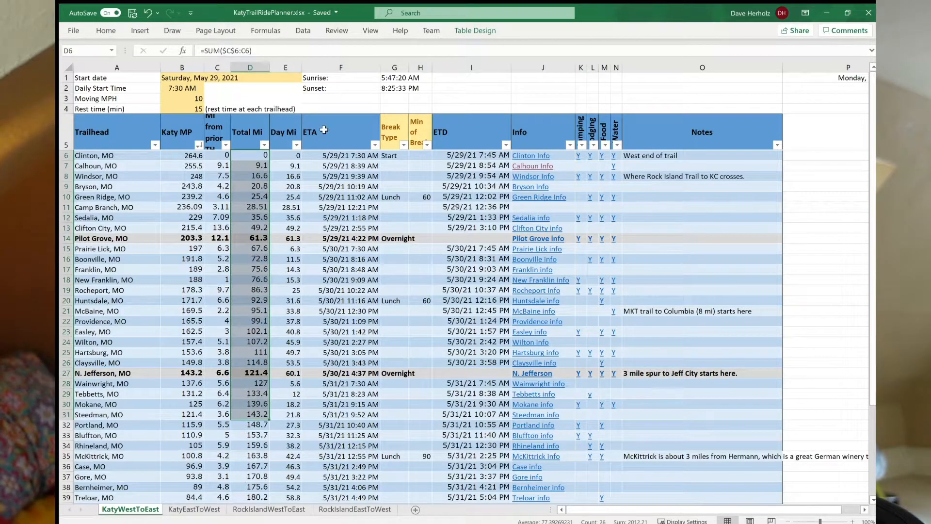
left_click(285, 156)
left_click_drag(284, 157, 284, 241)
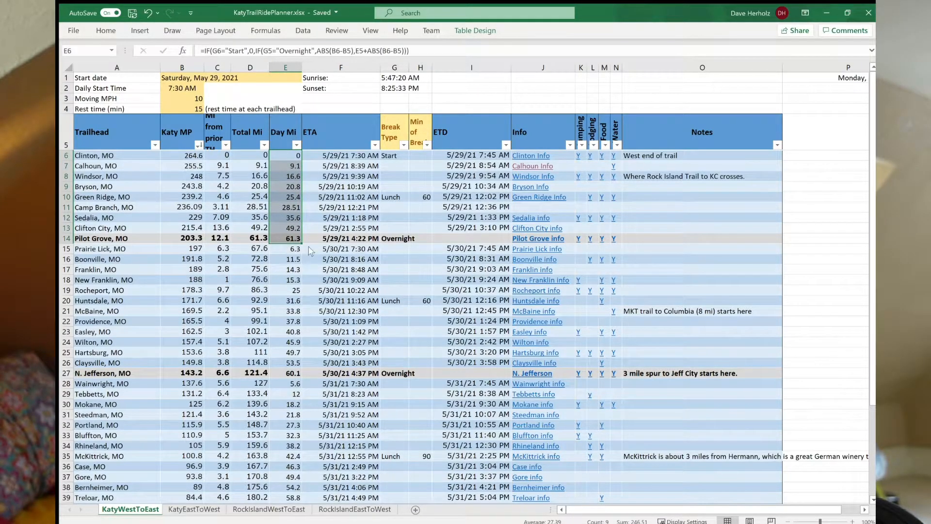
left_click(397, 240)
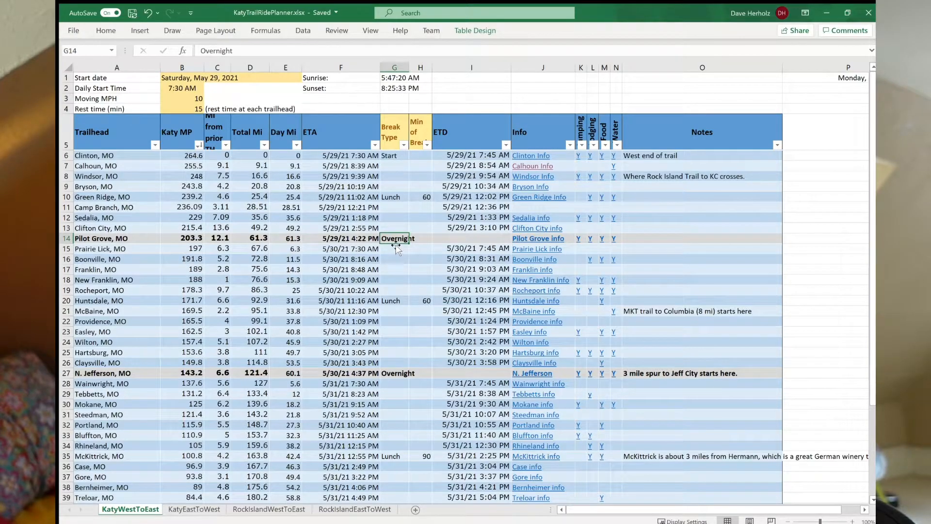
left_click(287, 178)
left_click(352, 156)
left_click_drag(353, 156, 355, 217)
left_click(347, 180)
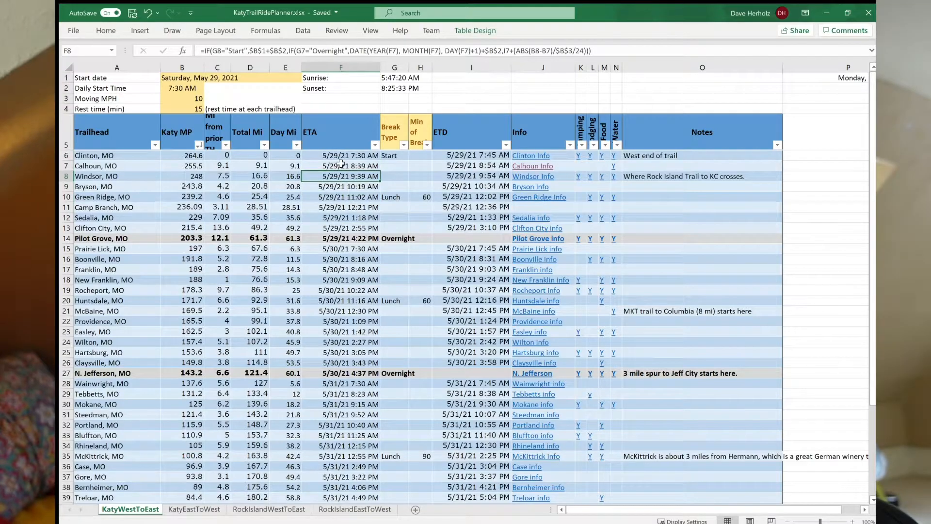
Examine how the ETD and ETA values from Clinton to Green Ridge depend on the rest time and break minutes.
left_click(475, 156)
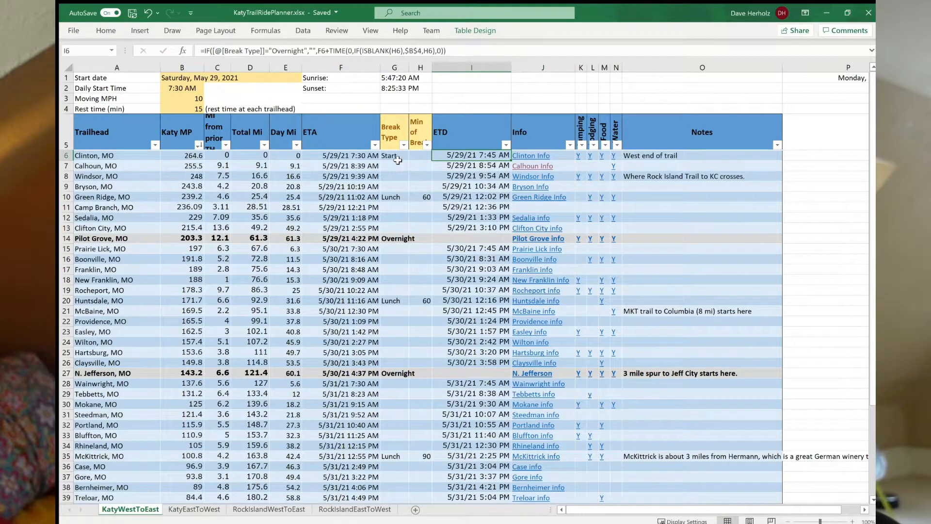
left_click(420, 165)
left_click(417, 156)
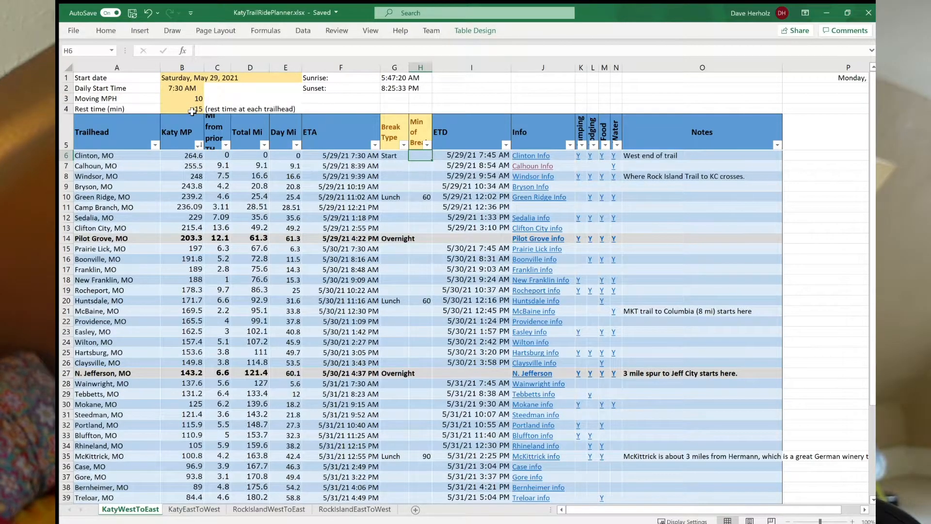
left_click(423, 170)
left_click(341, 169)
left_click(495, 167)
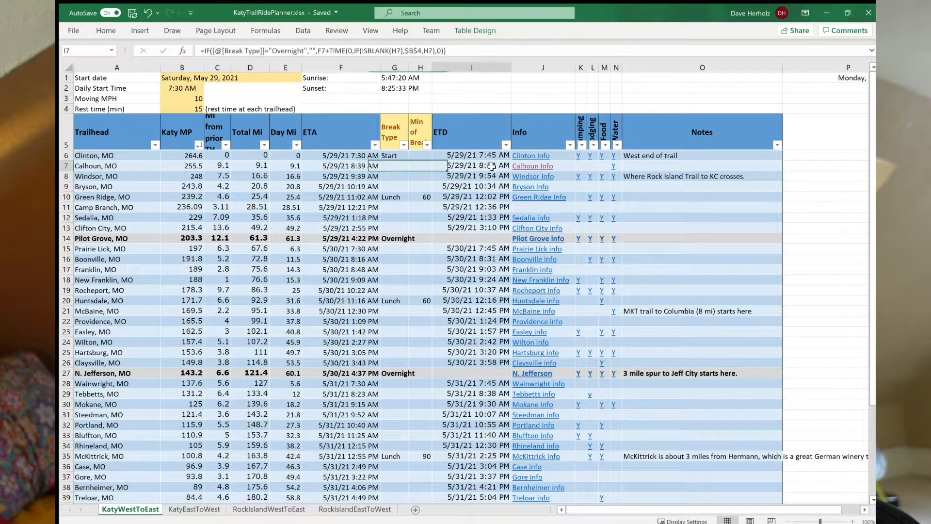
left_click(363, 186)
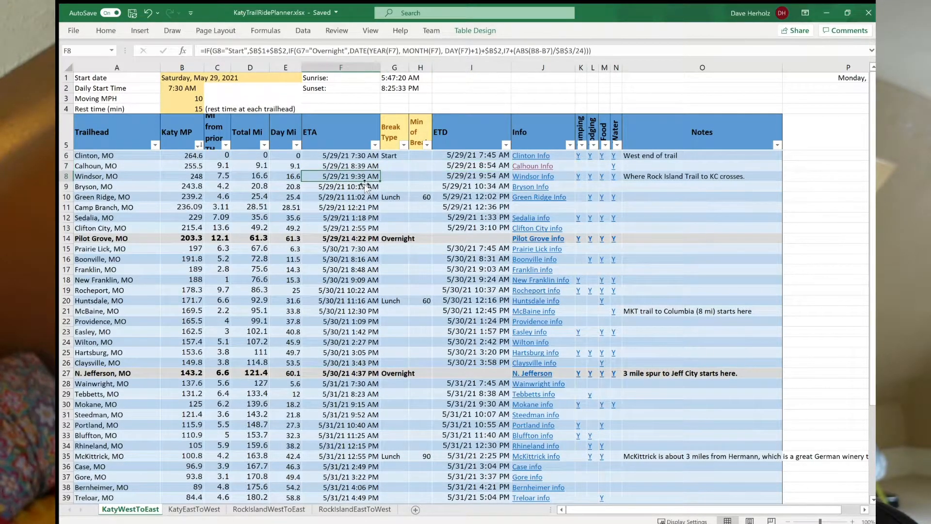
left_click(458, 194)
left_click(424, 199)
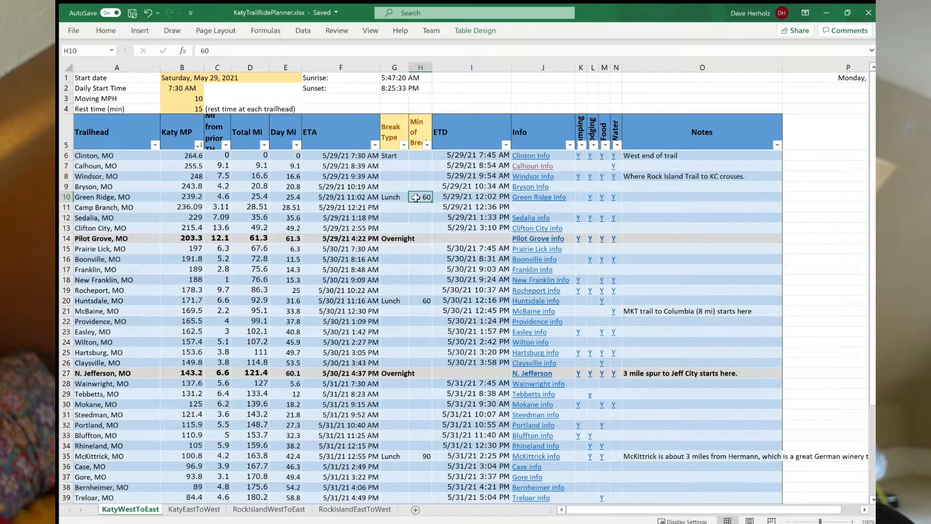
left_click(363, 199)
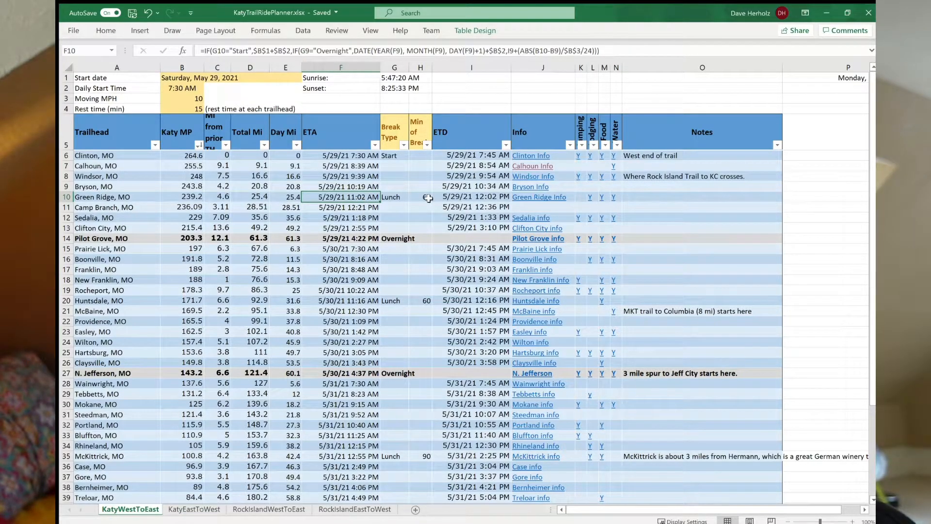
left_click(457, 201)
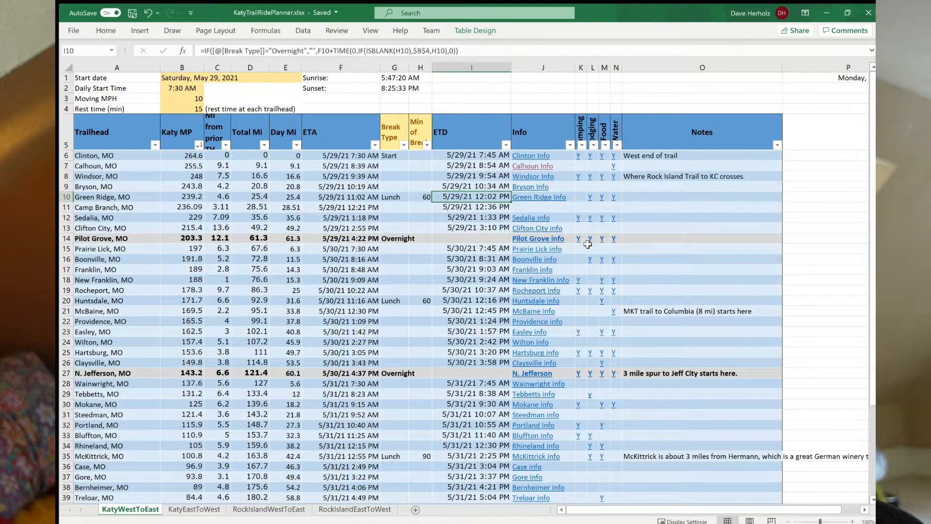
Examine the amenity columns, the Clinton notes and the break type that marks the starting trailhead.
left_click(582, 128)
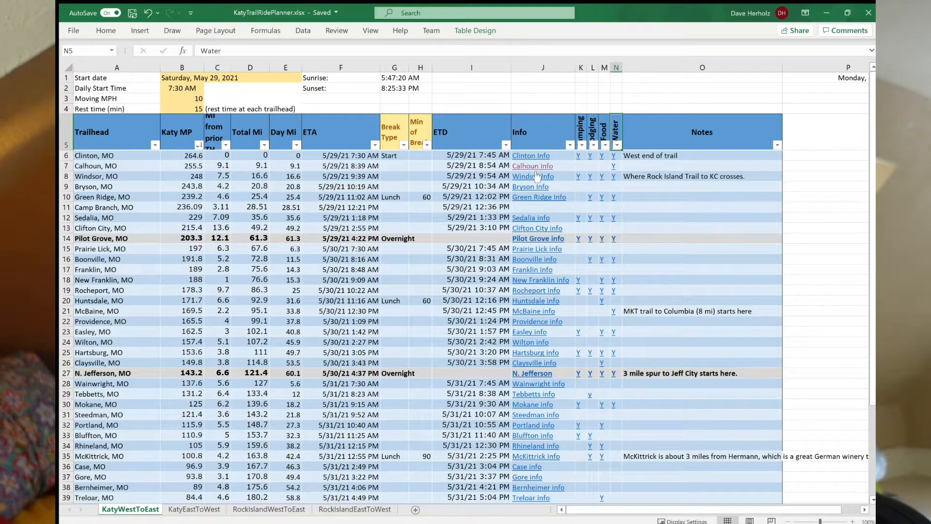
left_click(560, 159)
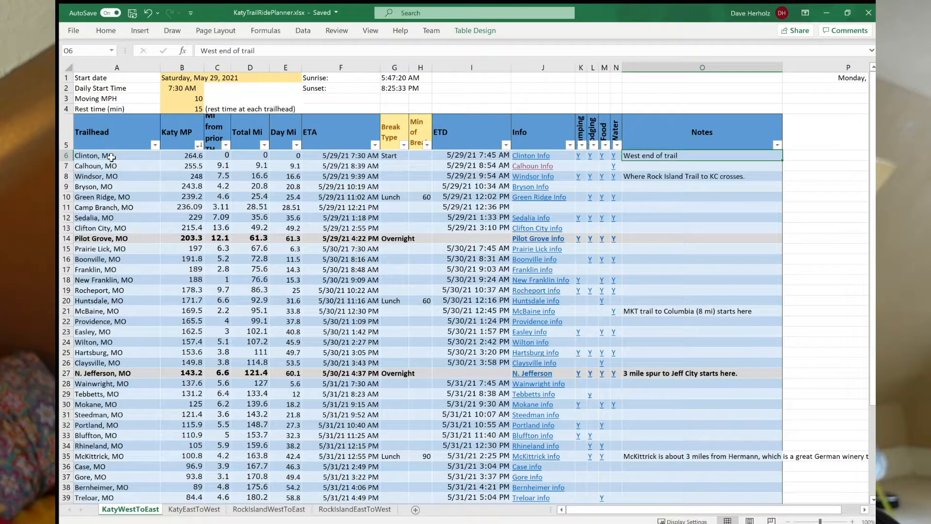
left_click(111, 157)
left_click(113, 176)
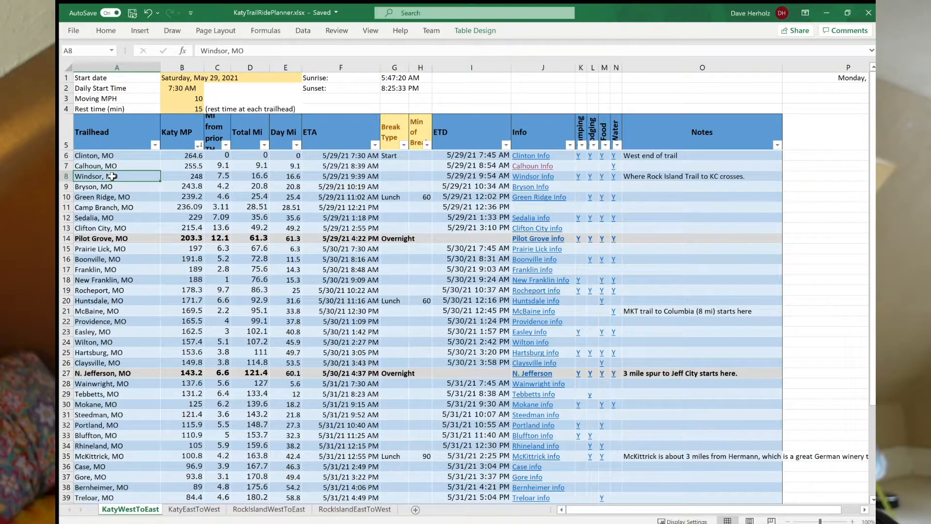
left_click(112, 156)
left_click(395, 157)
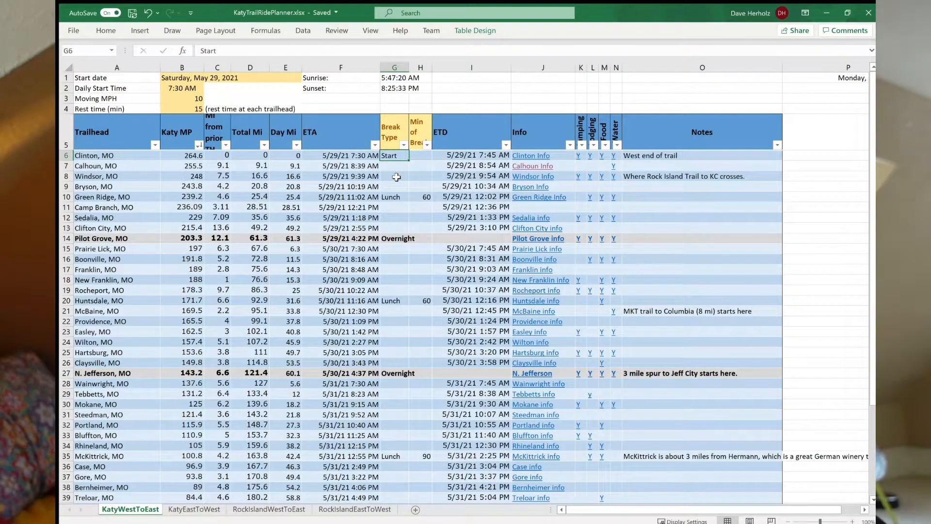
Move the first Overnight break from Pilot Grove to Boonville in the Break Type column.
left_click(399, 242)
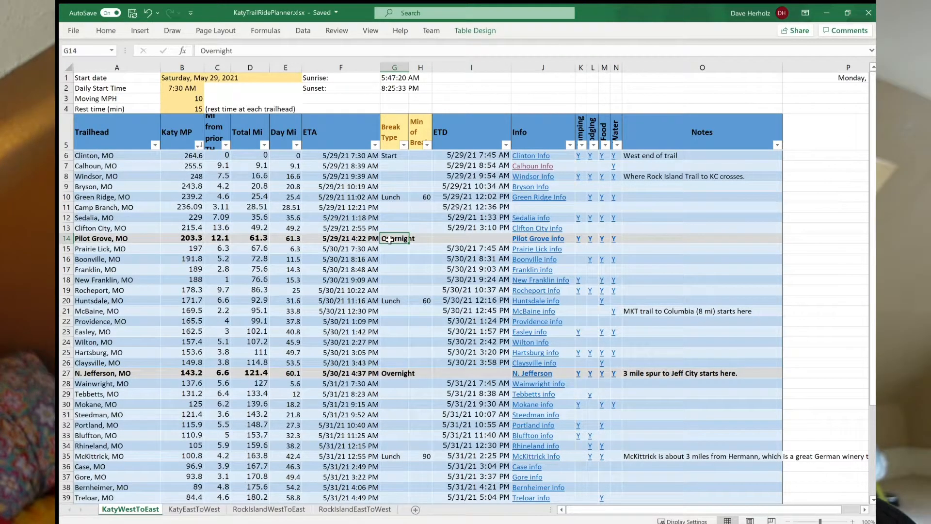
key("Delete")
key("Down")
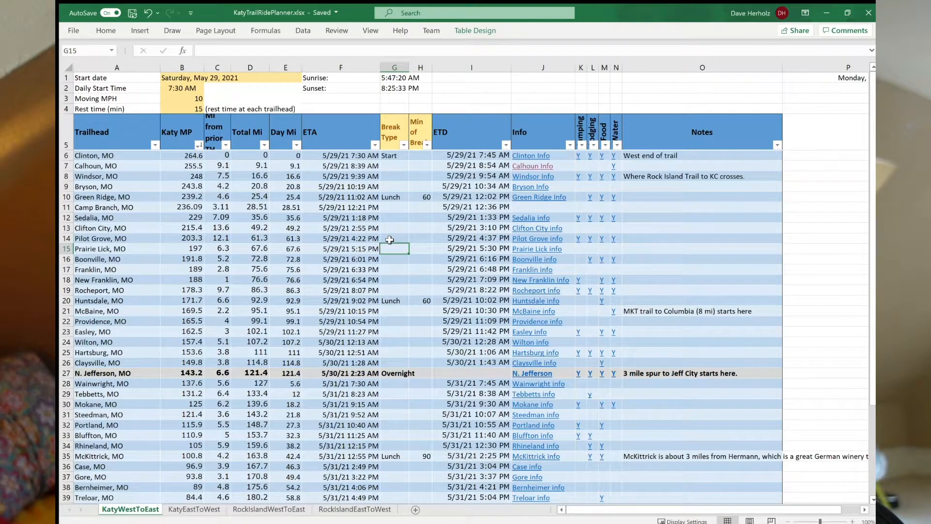
key("Down")
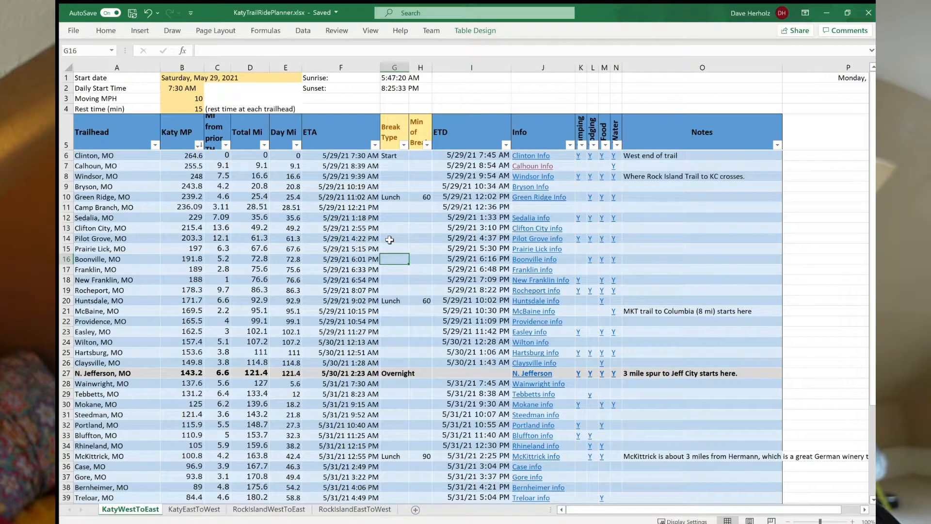
type("Overnightr")
key("BackSpace")
type("e")
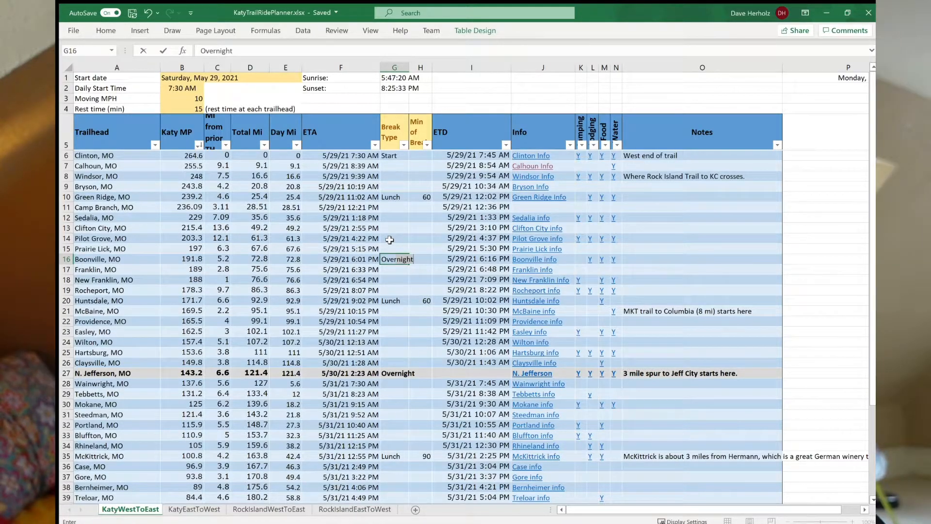
key("Return")
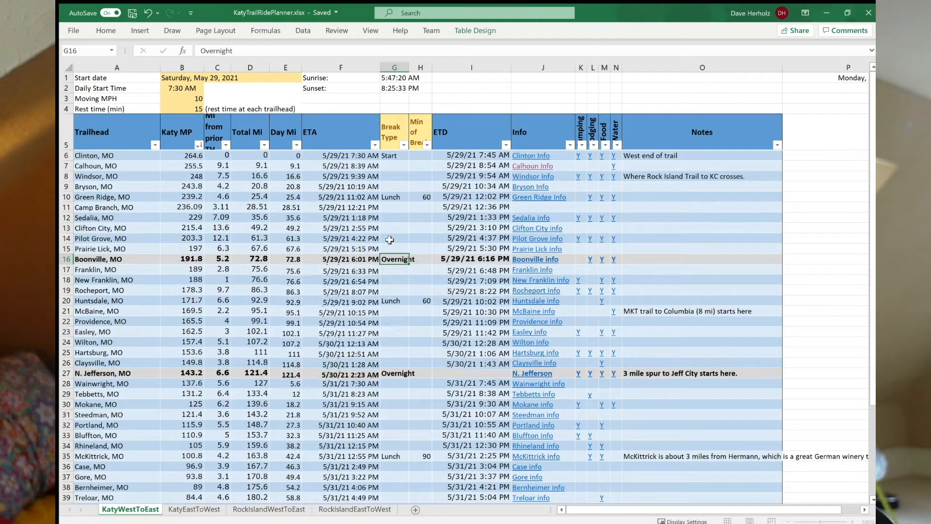
Check the day mileage and ETA formulas in the Boonville and Franklin rows.
key("Up")
key("Left")
key("Left")
key("Left")
key("Left")
key("Left")
key("Left")
key("Right")
key("Right")
key("Right")
key("Right")
key("Right")
key("Down")
key("Left")
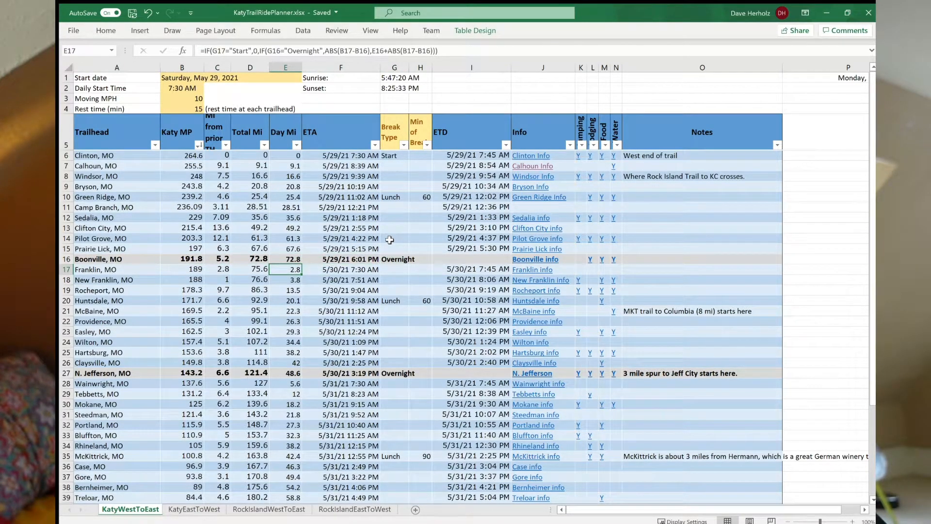
key("Right")
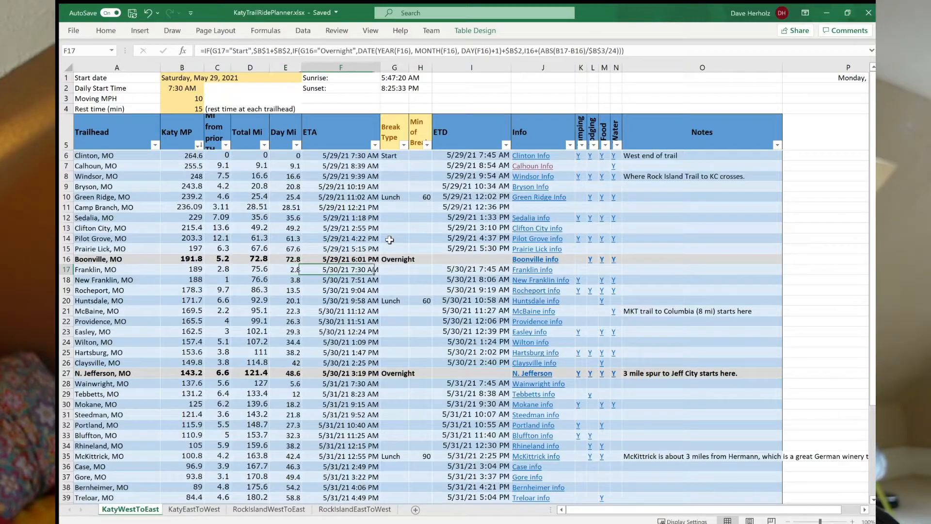
key("Up")
key("Left")
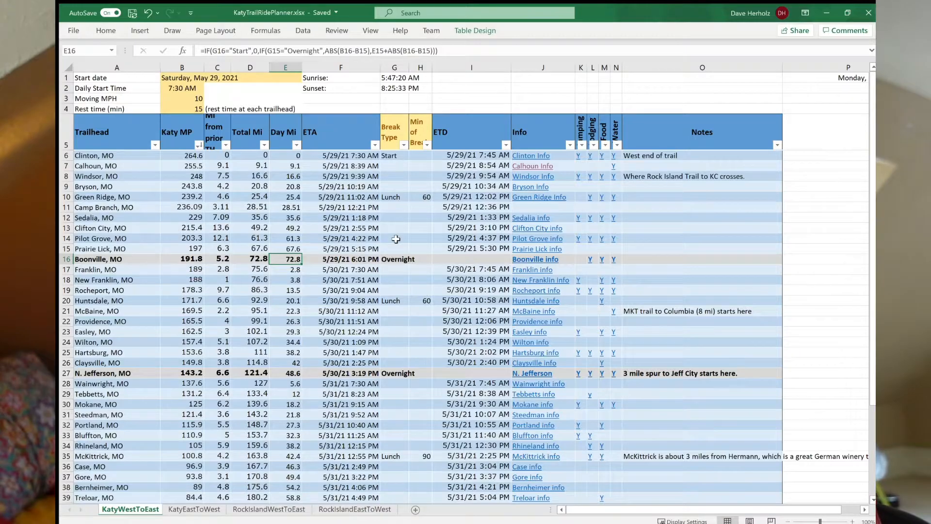
Review the rest of the west-to-east schedule down to the arrival time at Machens.
scroll(394, 132, "down", 6)
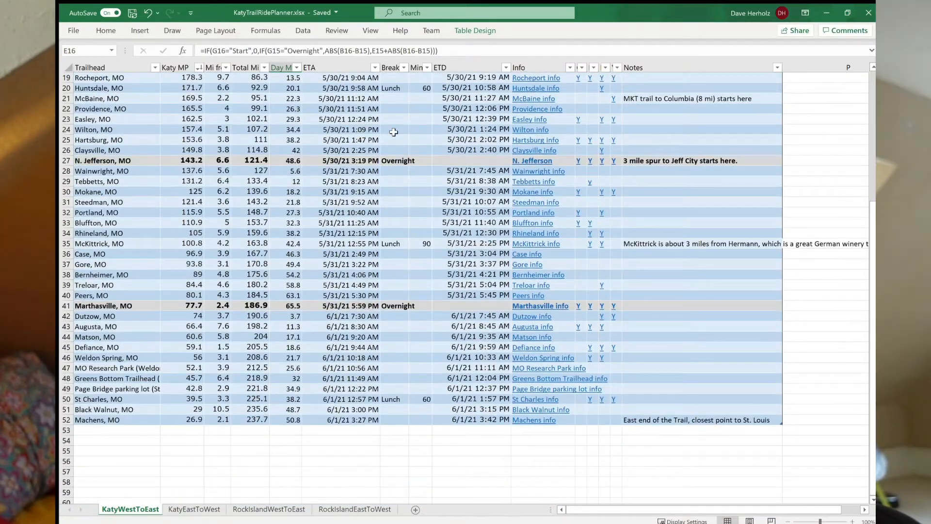
scroll(393, 132, "up", 6)
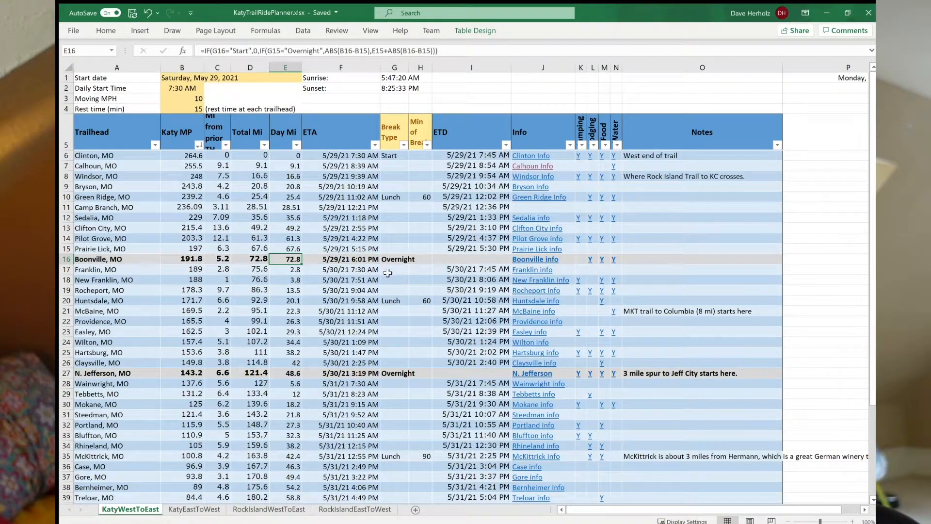
scroll(393, 306, "down", 4)
left_click(349, 482)
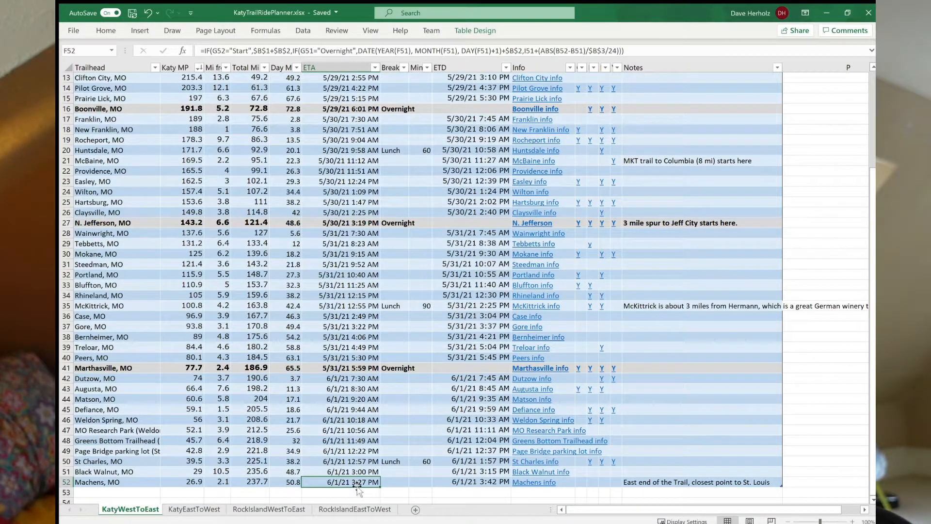
scroll(391, 378, "up", 4)
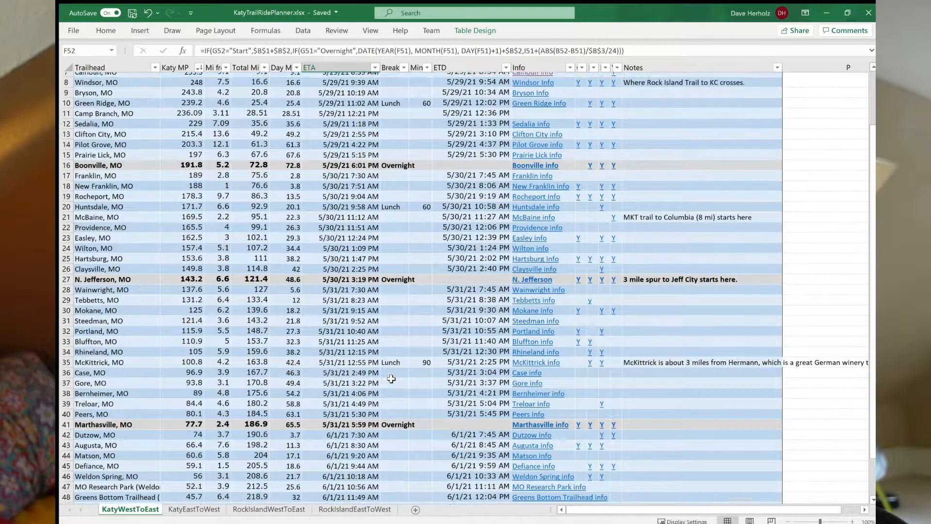
scroll(392, 378, "down", 2)
scroll(391, 379, "down", 2)
scroll(392, 378, "up", 5)
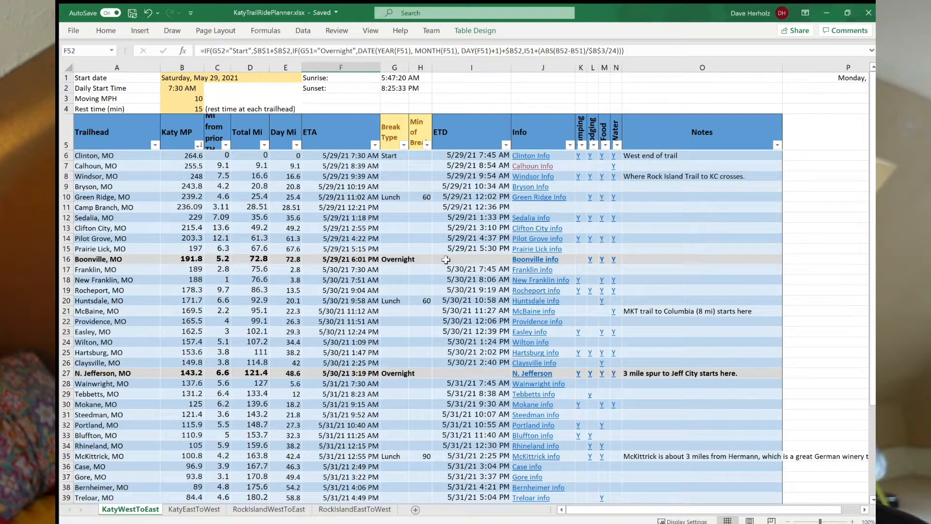
Set the moving speed to 11 MPH and the rest time at each trailhead to 12 minutes.
left_click(181, 101)
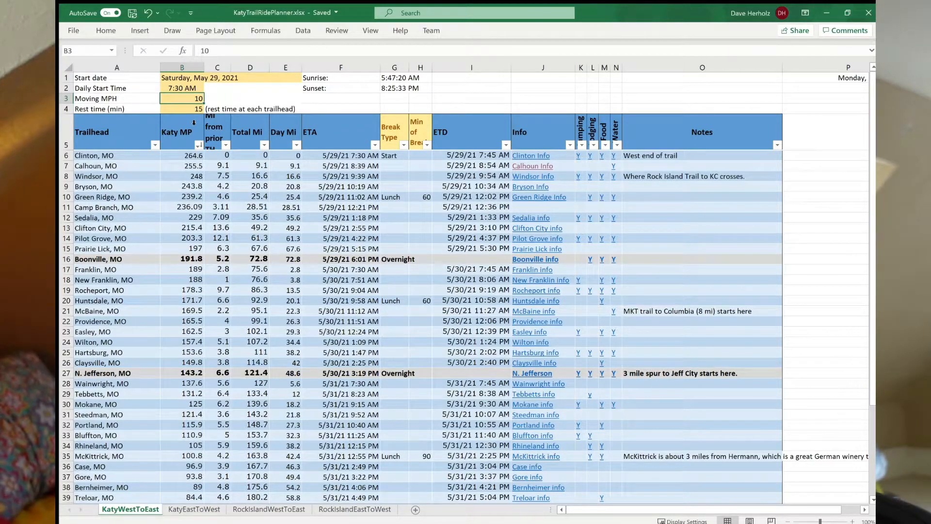
type("11")
key("Return")
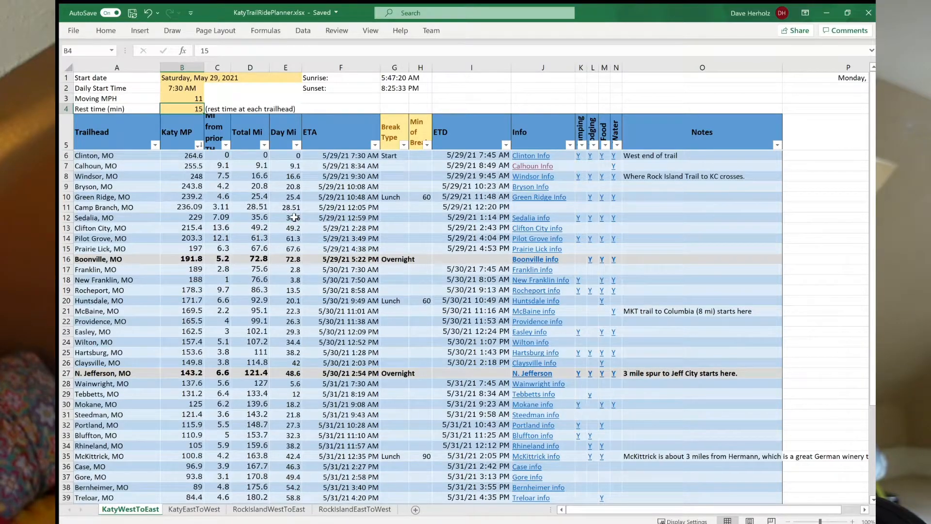
type("1")
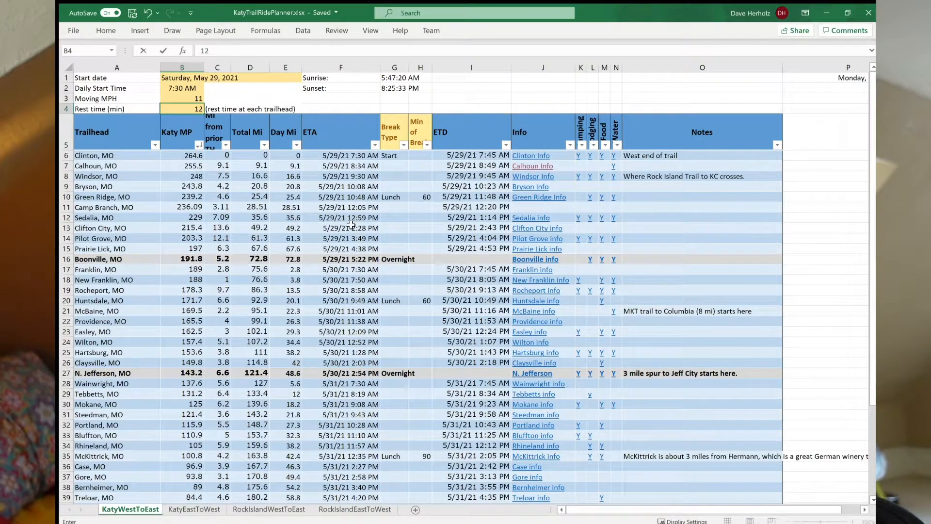
left_click(387, 199)
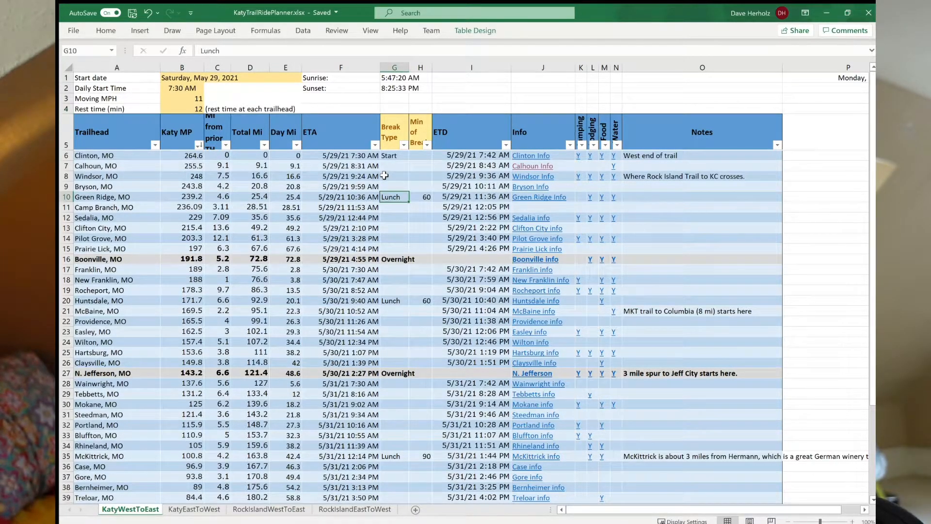
left_click(351, 262)
scroll(358, 286, "down", 1)
scroll(359, 292, "up", 1)
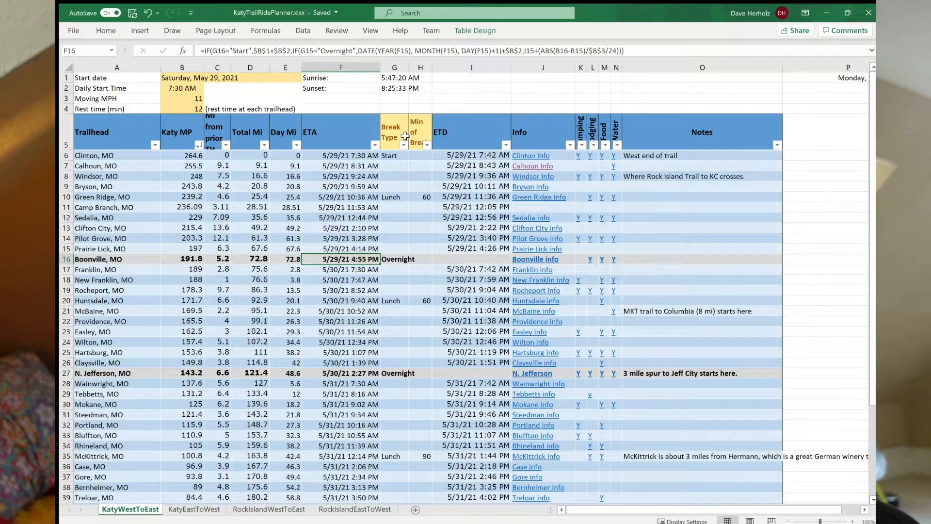
Clear the Start break type at Clinton and the Lunch break type at Green Ridge.
left_click(396, 217)
left_click(393, 155)
key("Delete")
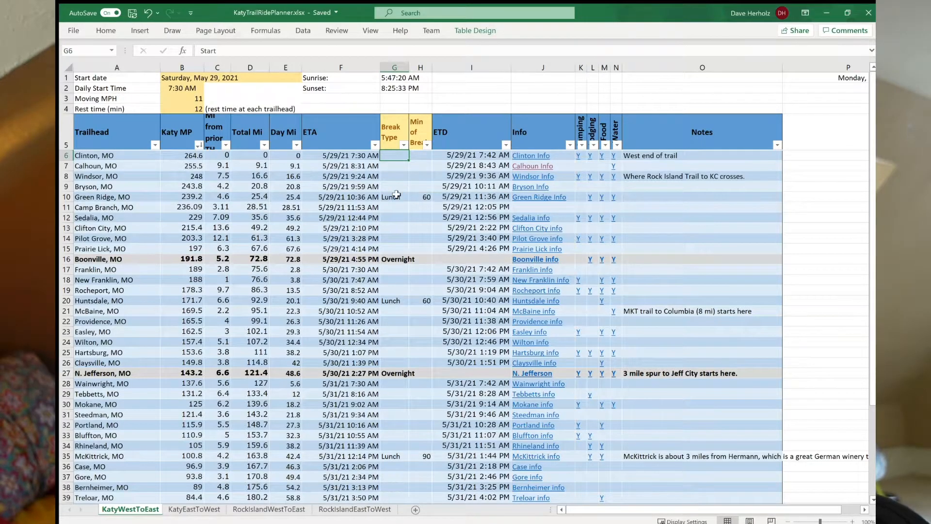
left_click(396, 196)
key("Delete")
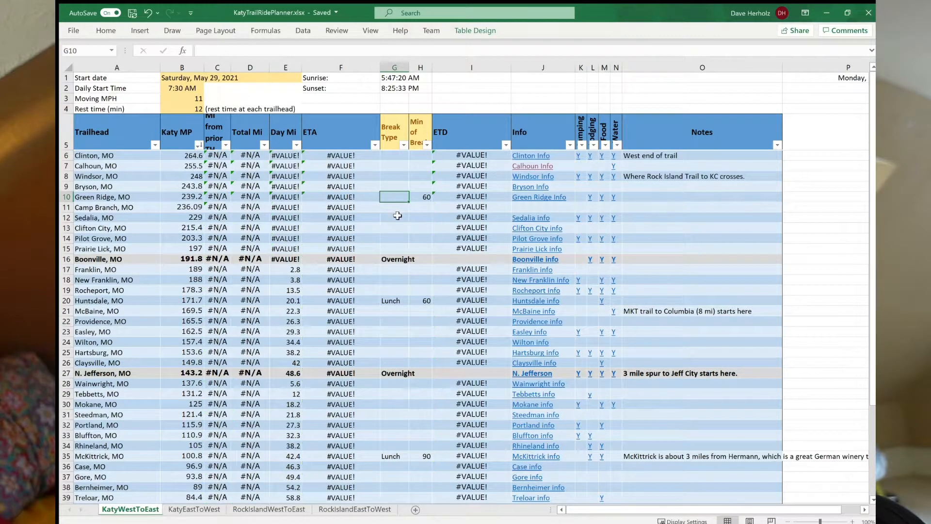
Set the break type at Sedalia to Start so the ride begins there.
left_click(399, 217)
type("Start")
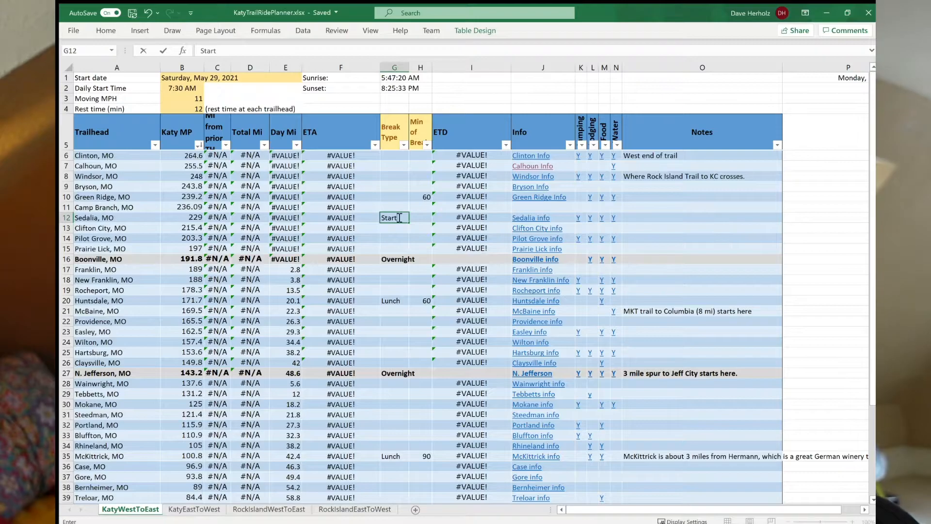
key("Return")
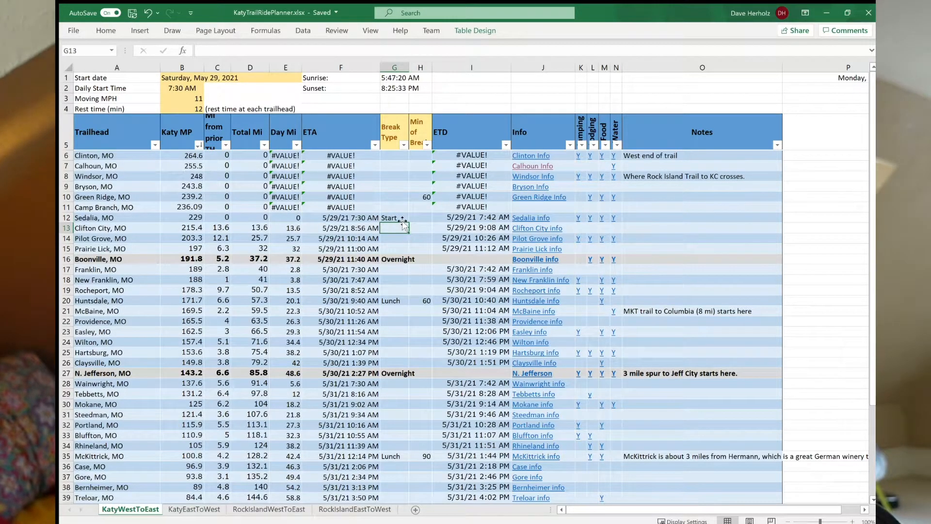
left_click(386, 217)
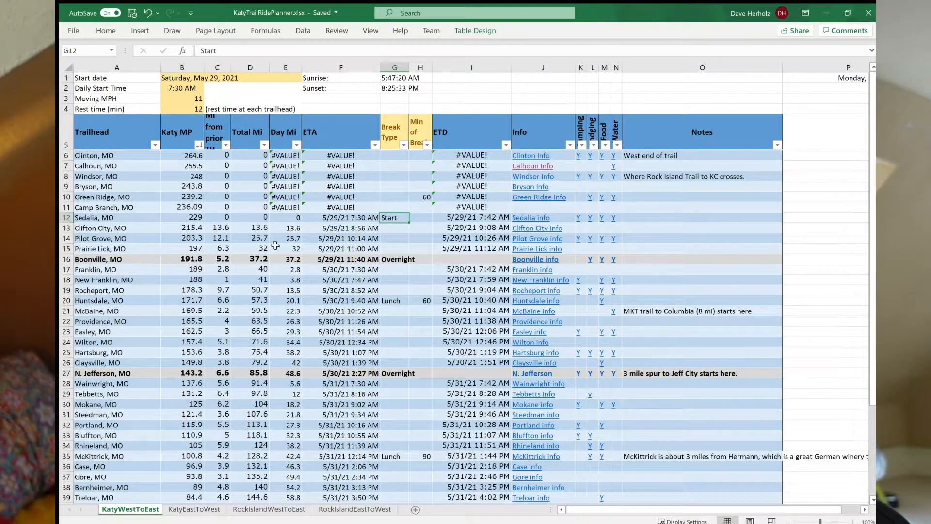
Clear all break types and break minutes from Boonville through Machens.
left_click_drag(395, 259, 421, 480)
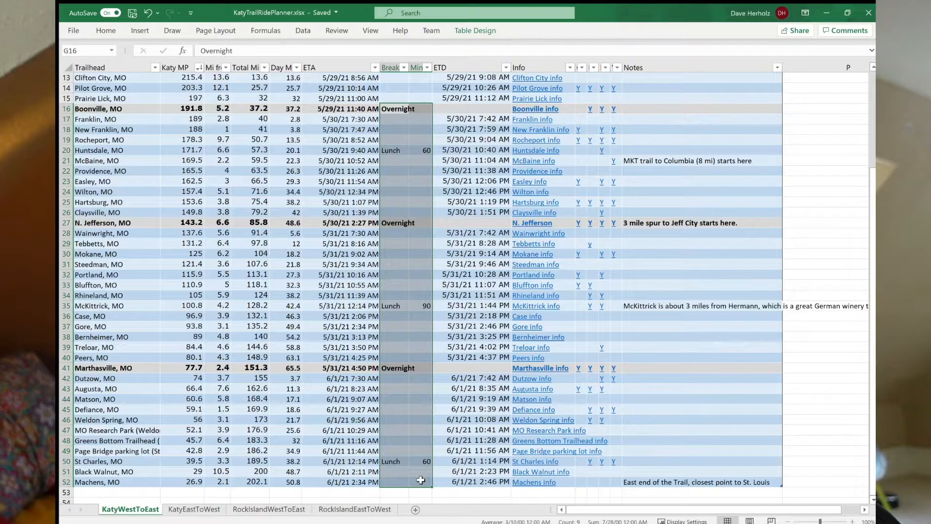
key("Delete")
scroll(405, 320, "up", 4)
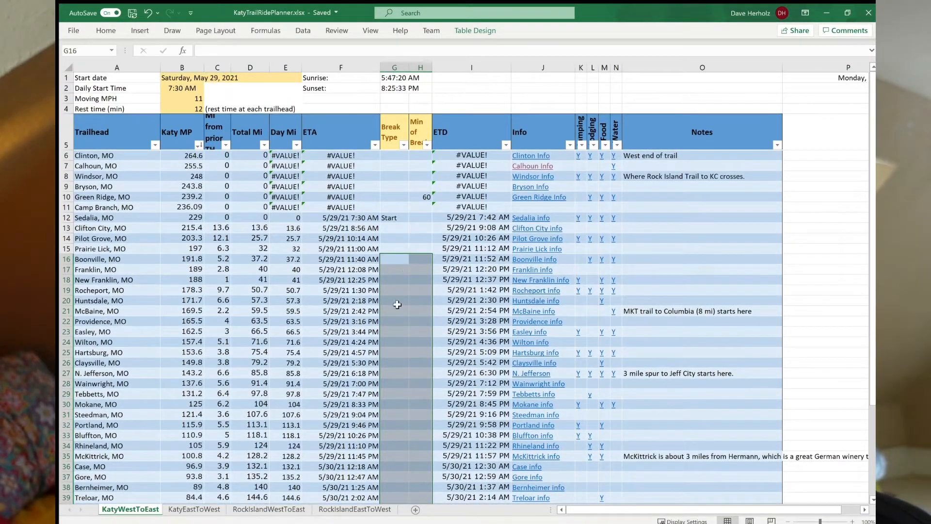
Set the break type at N. Jefferson to Overnight and check that row's day mileage.
left_click(398, 304)
scroll(396, 337, "down", 2)
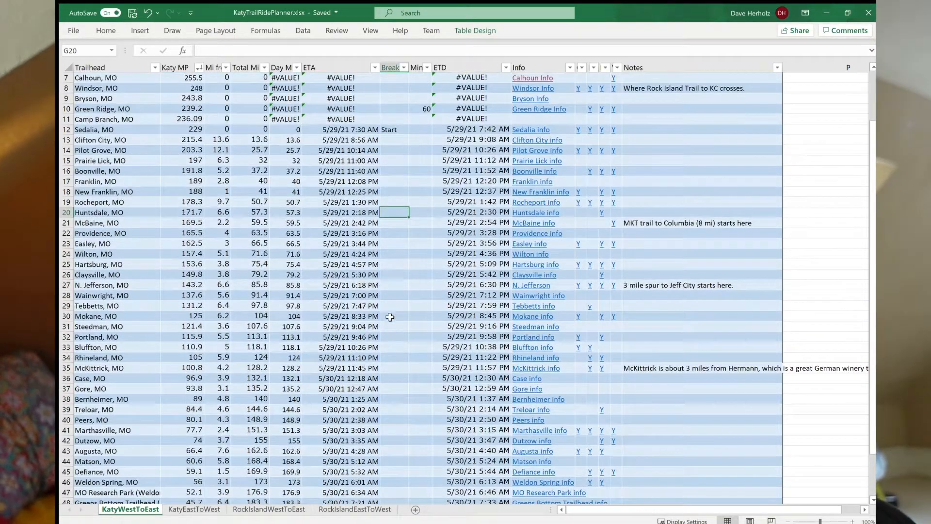
left_click(390, 274)
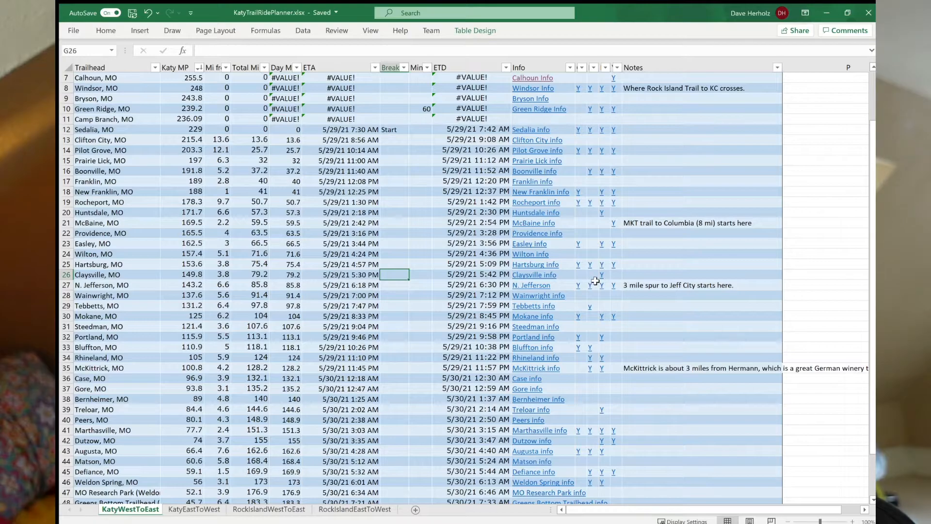
scroll(611, 280, "up", 2)
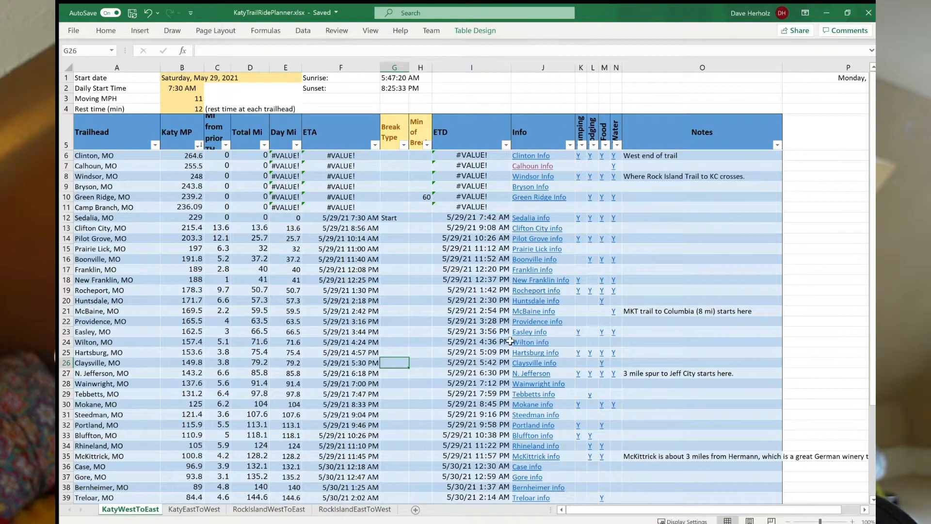
left_click(390, 375)
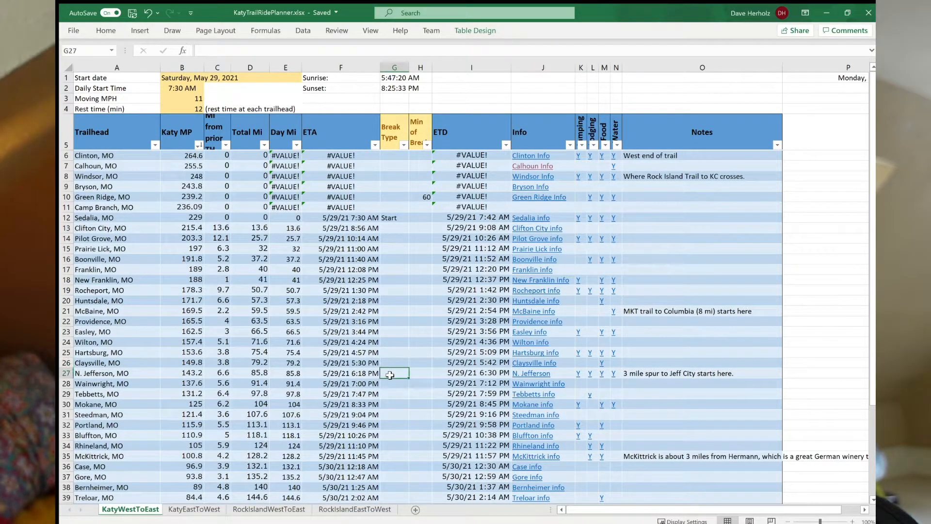
type("O")
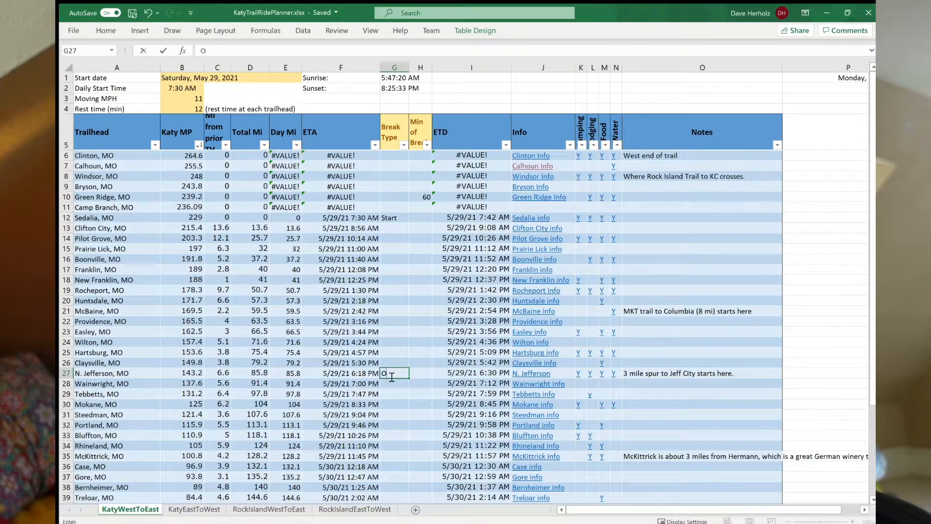
type("vernight")
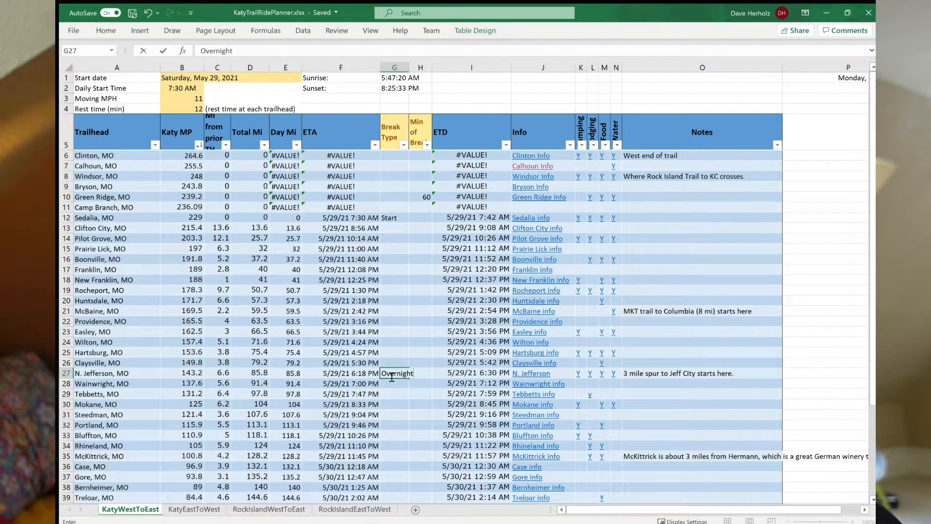
key("Return")
left_click(293, 374)
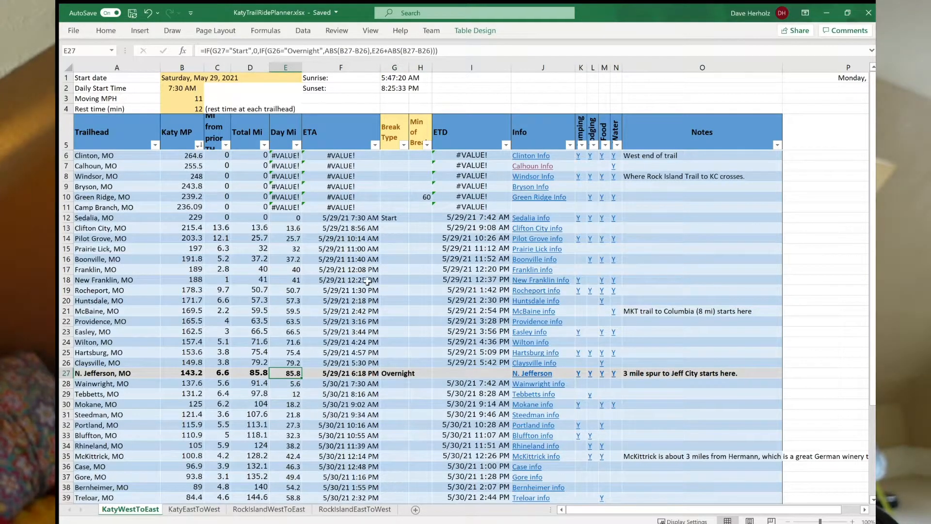
Add a Lunch break of 60 minutes at New Franklin.
left_click(389, 294)
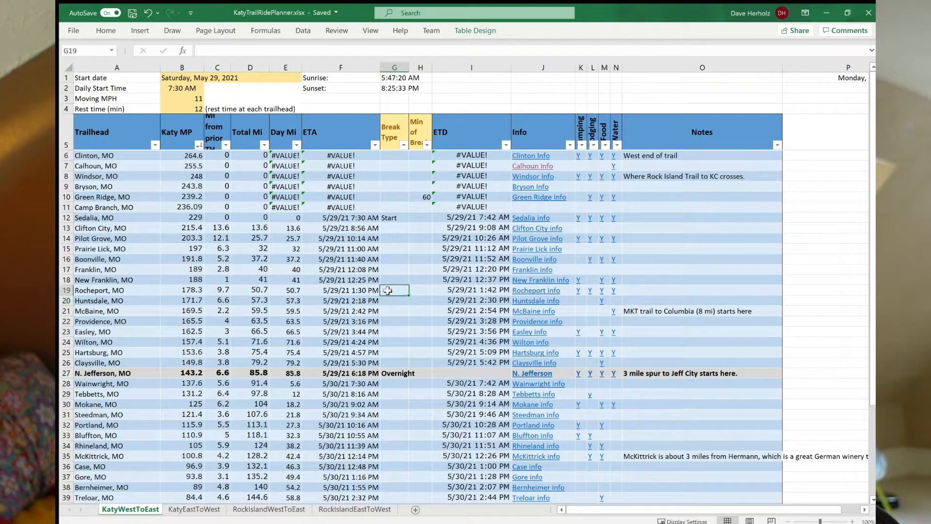
left_click(385, 279)
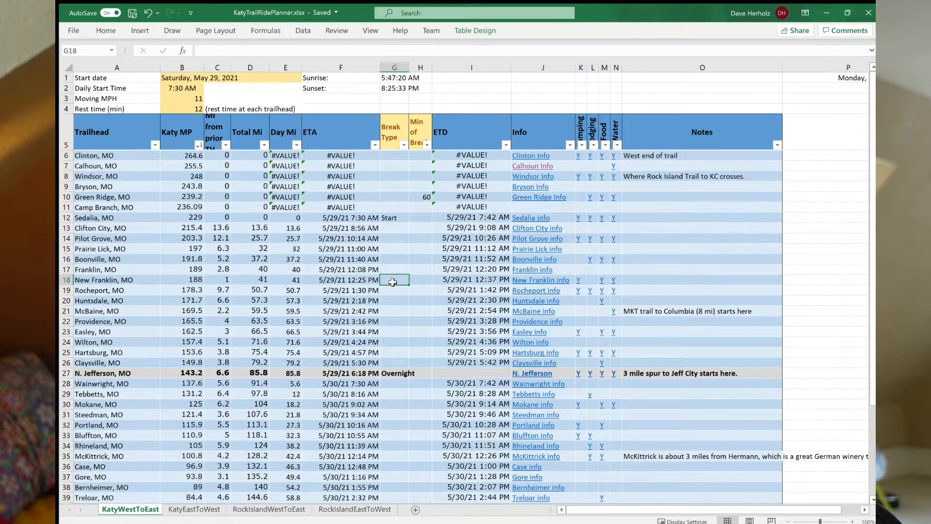
type("Lunch")
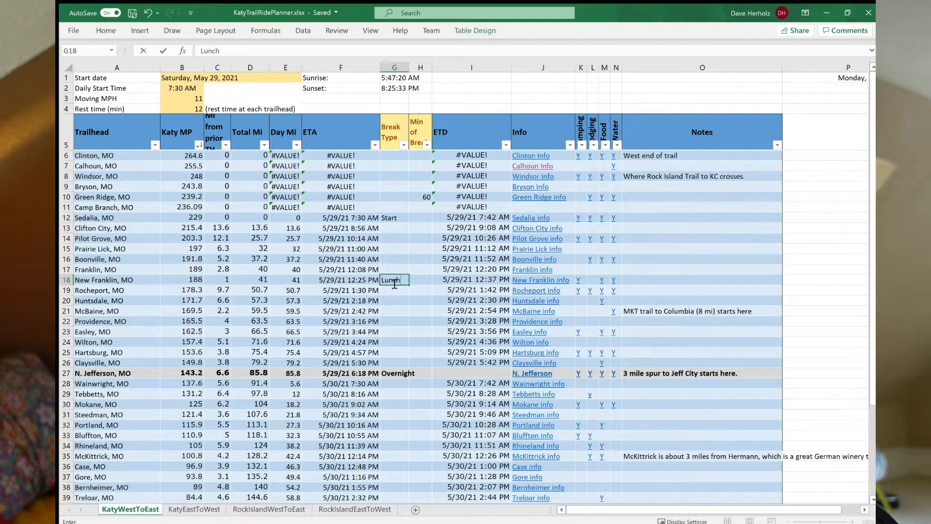
key("Tab")
type("6")
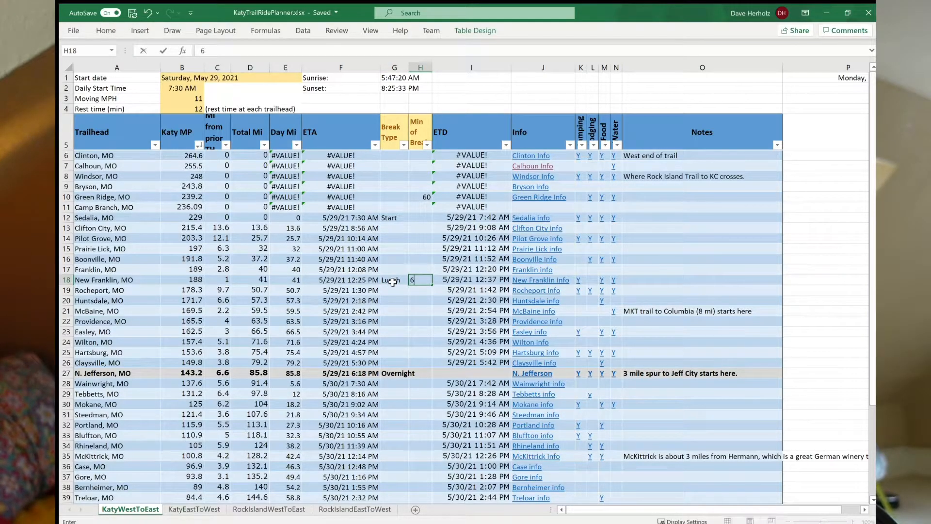
key("Return")
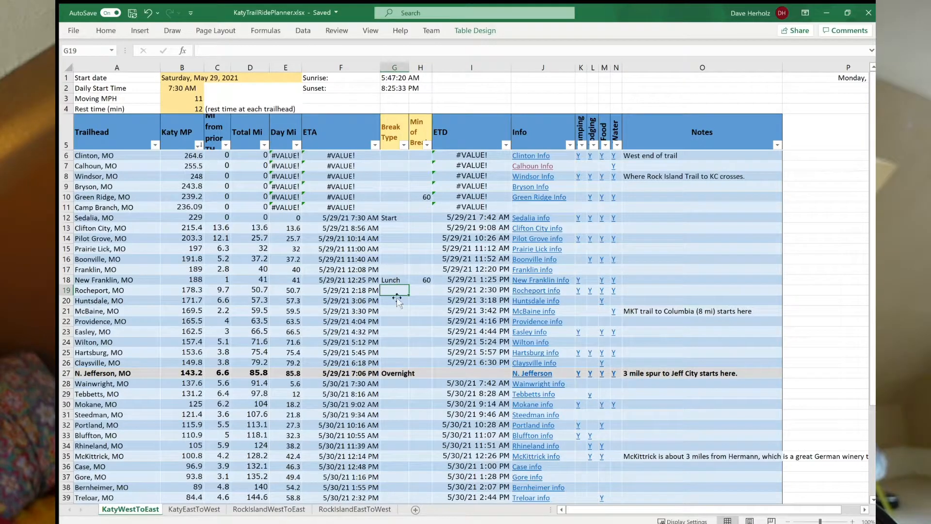
Compare the N. Jefferson arrival time with the sunset time.
left_click(357, 373)
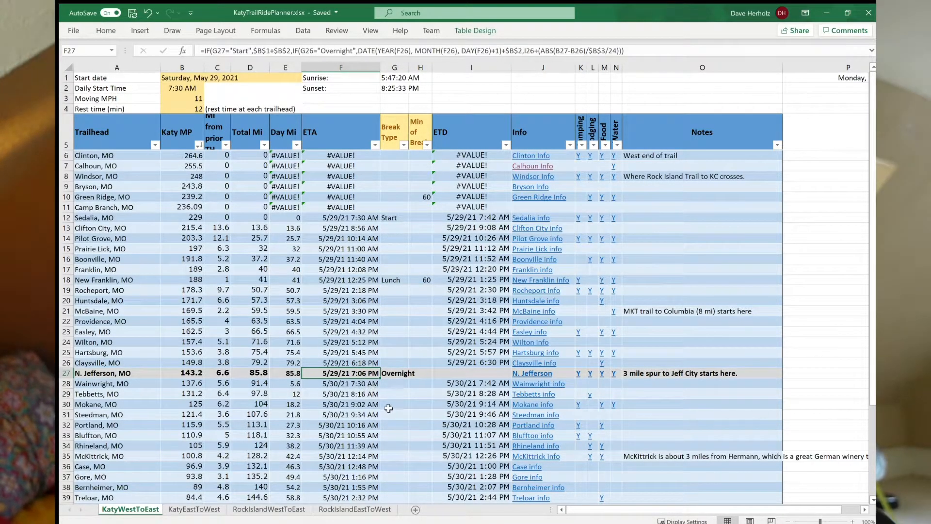
left_click(394, 88)
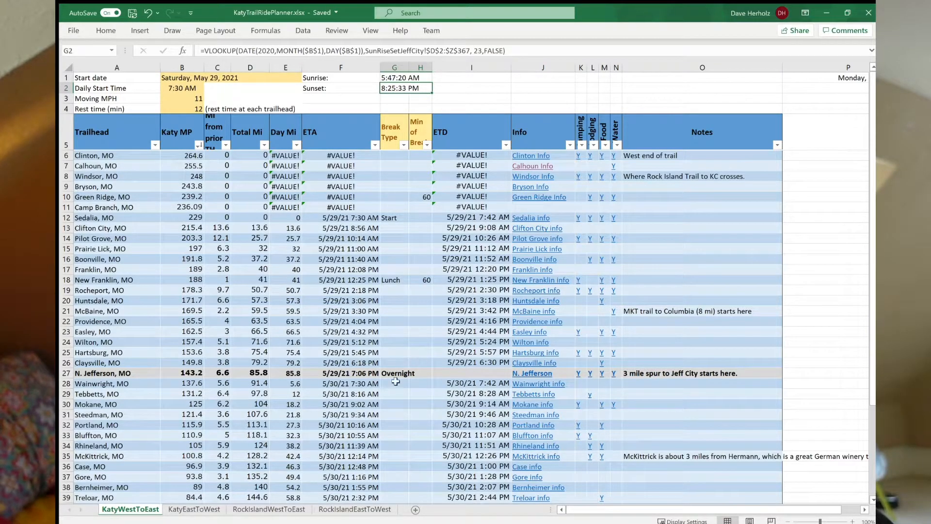
left_click(370, 375)
left_click(395, 374)
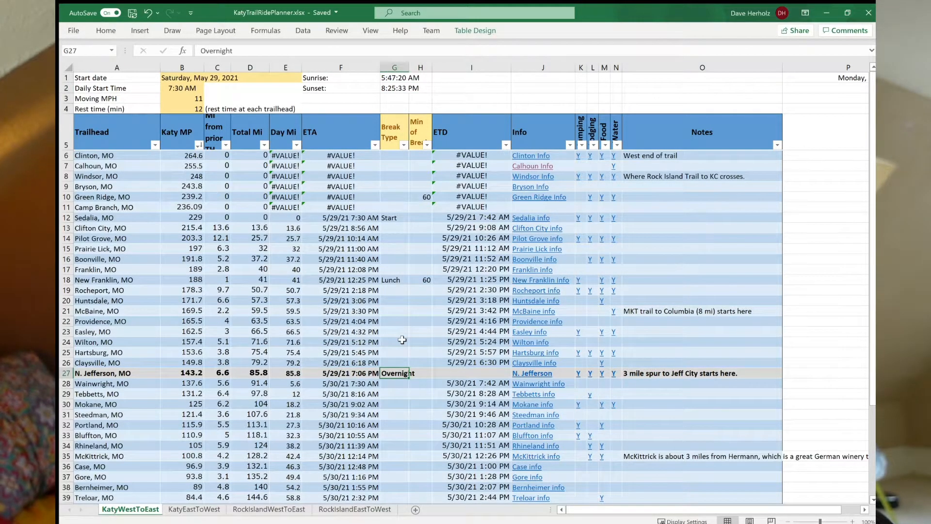
Set the break type at Marthasville to Overnight.
scroll(402, 340, "down", 4)
scroll(402, 340, "down", 3)
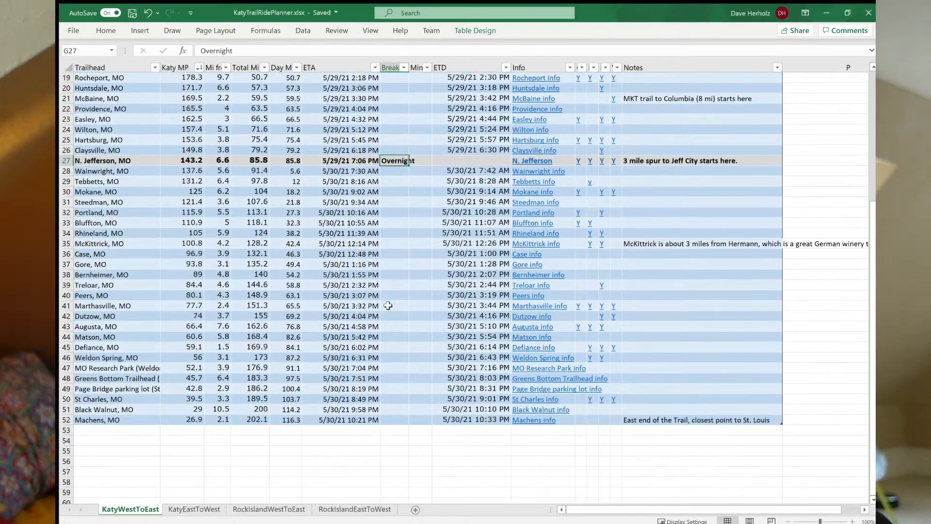
left_click(388, 318)
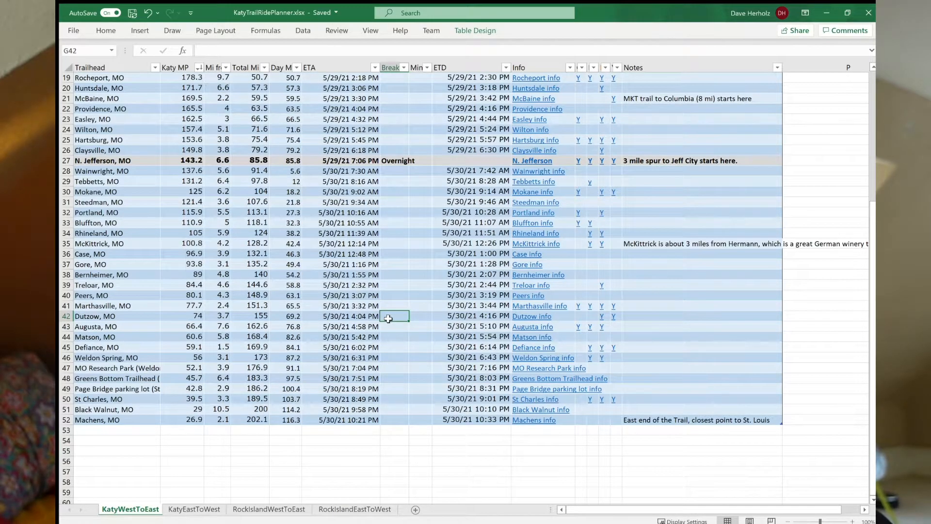
left_click(388, 307)
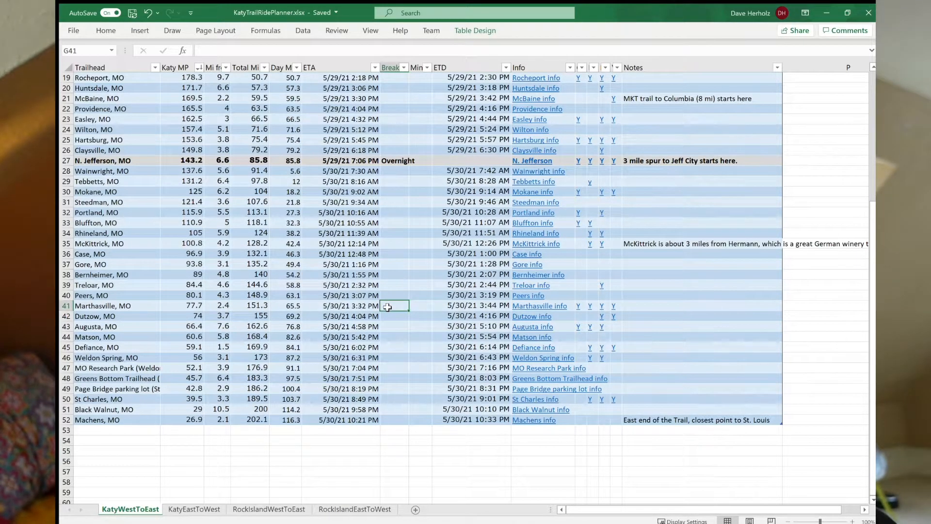
type("Overnight")
key("Return")
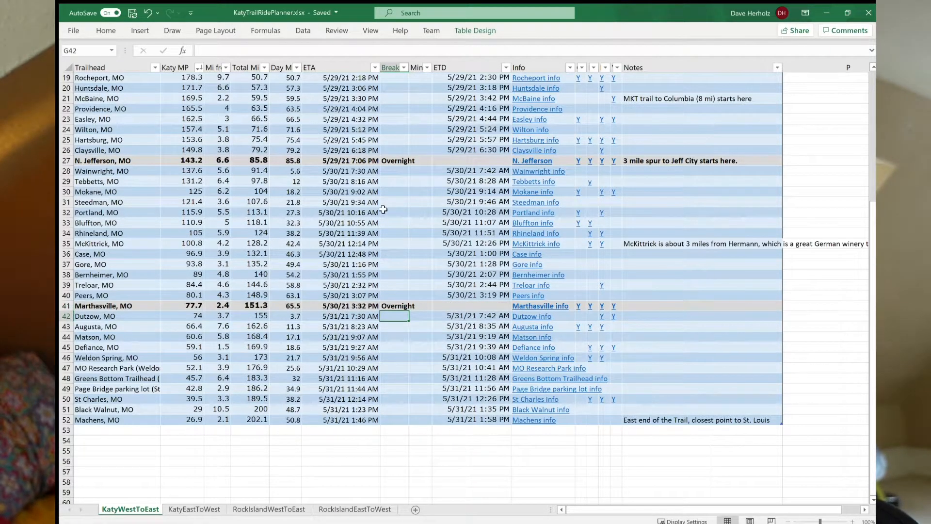
Add a Lunch break of 90 minutes at McKittrick.
left_click(391, 236)
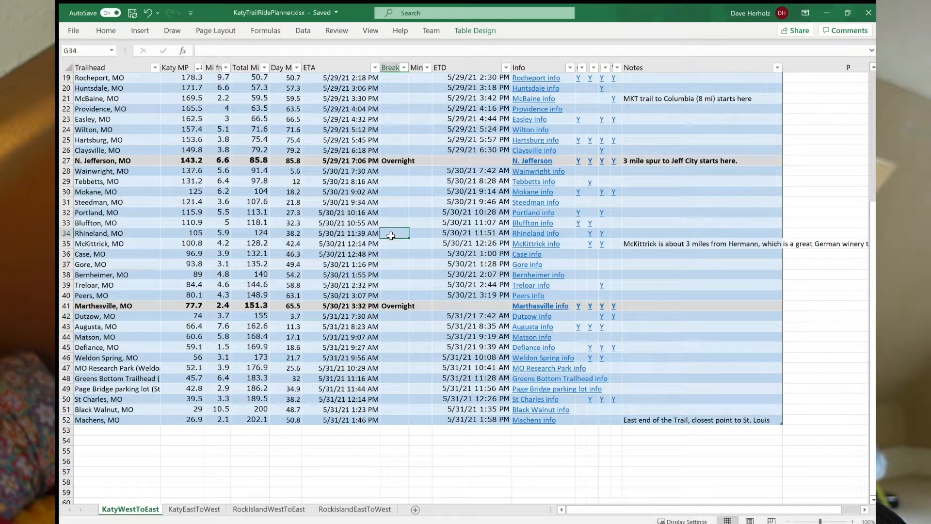
left_click(392, 246)
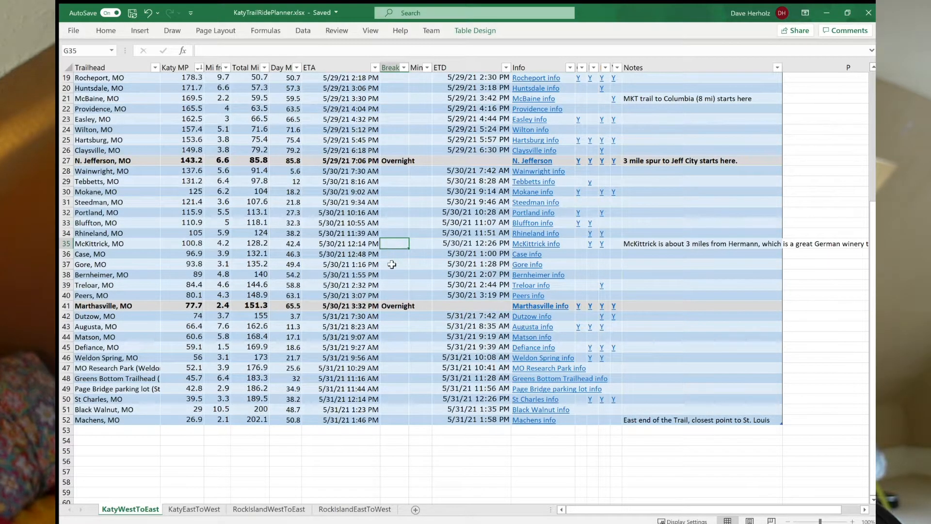
type("Luch")
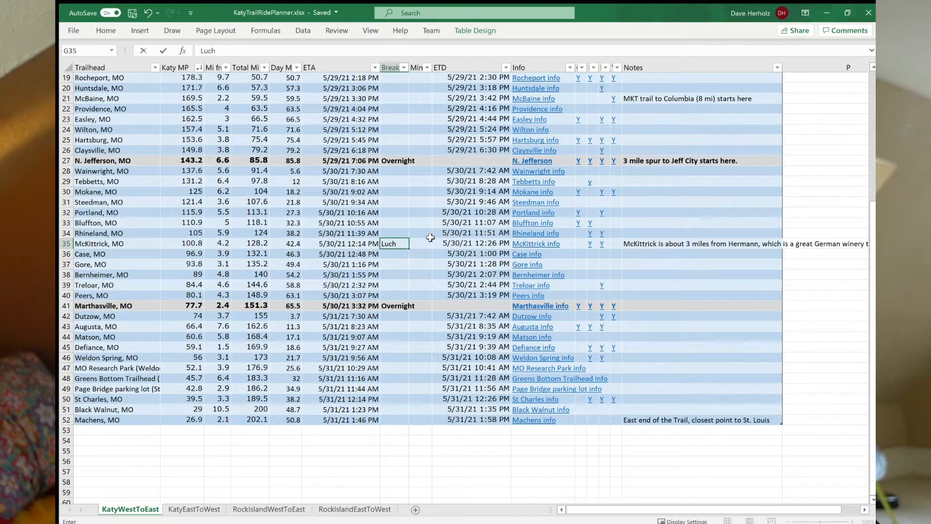
left_click(424, 243)
left_click(389, 243)
type("Lunch")
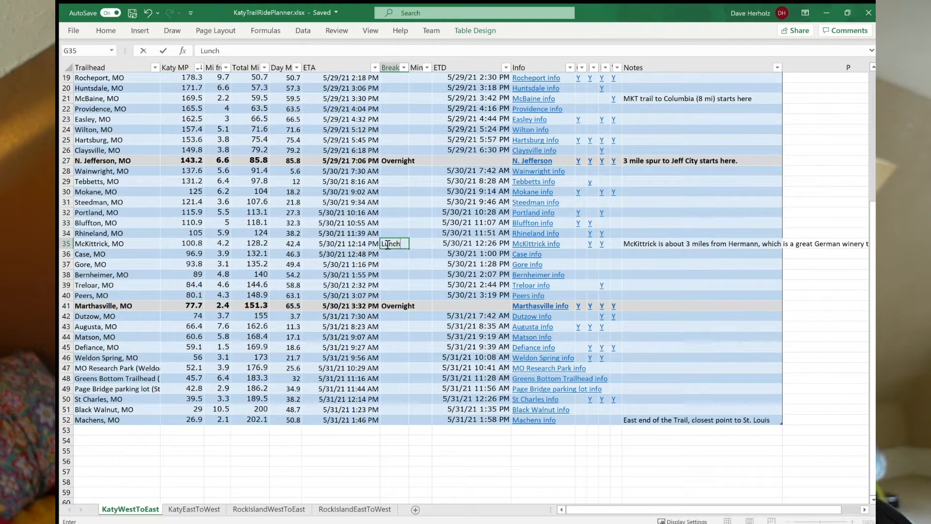
key("Tab")
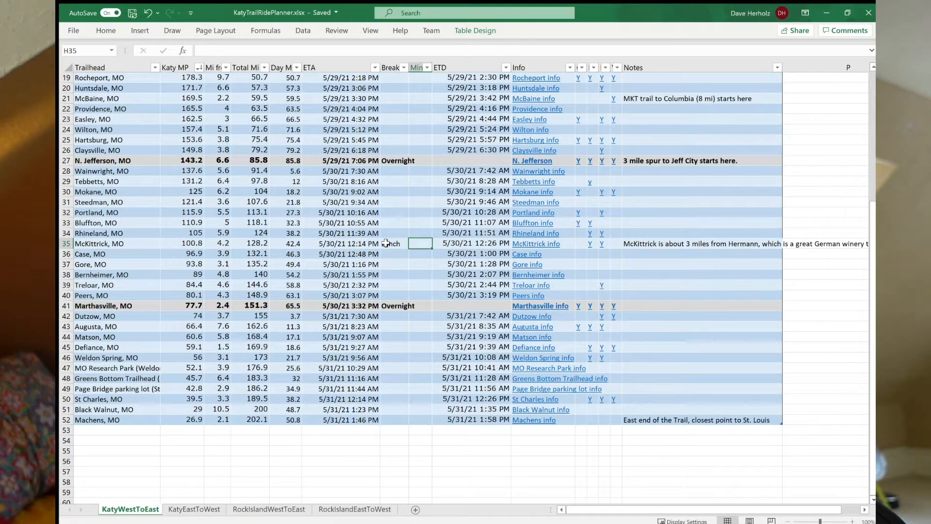
type("90")
key("Return")
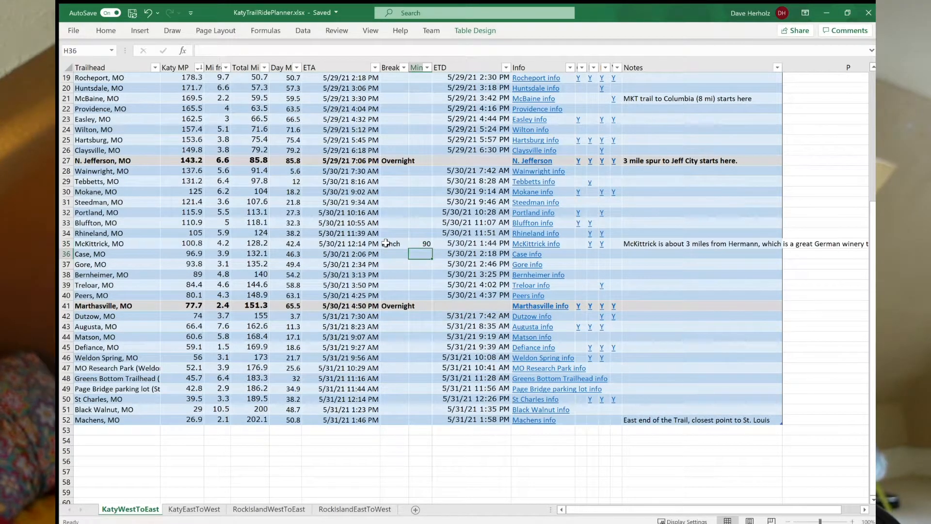
Check McKittrick's break minutes, ETD and ETA, and the ETA and day mileage at Marthasville.
left_click(427, 243)
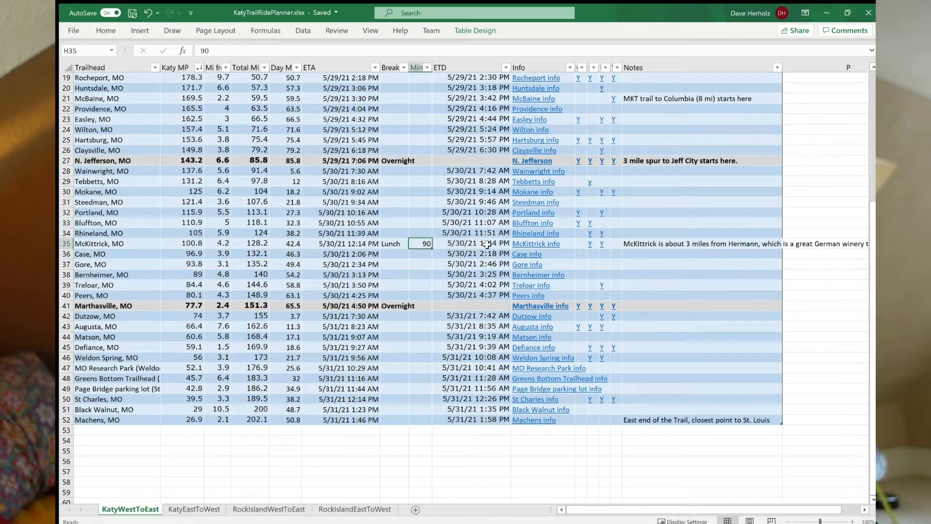
left_click(486, 244)
left_click(352, 246)
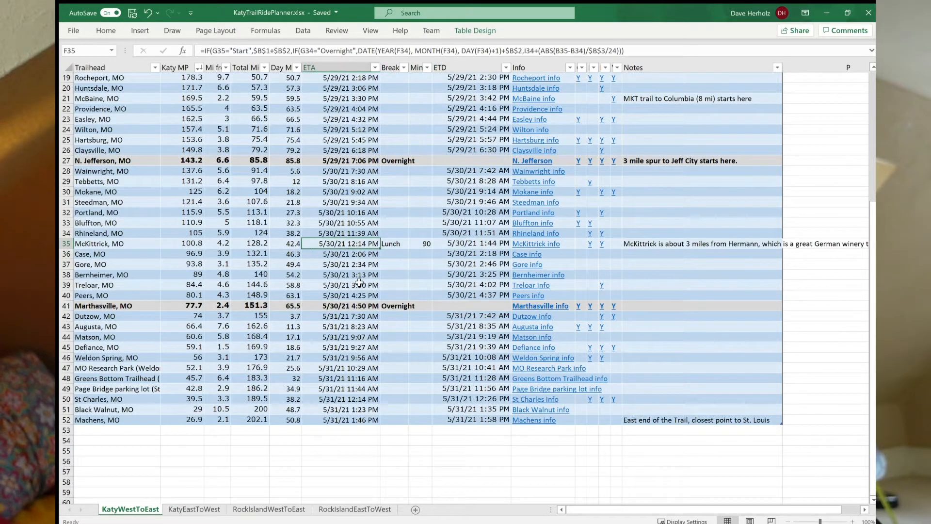
left_click(361, 307)
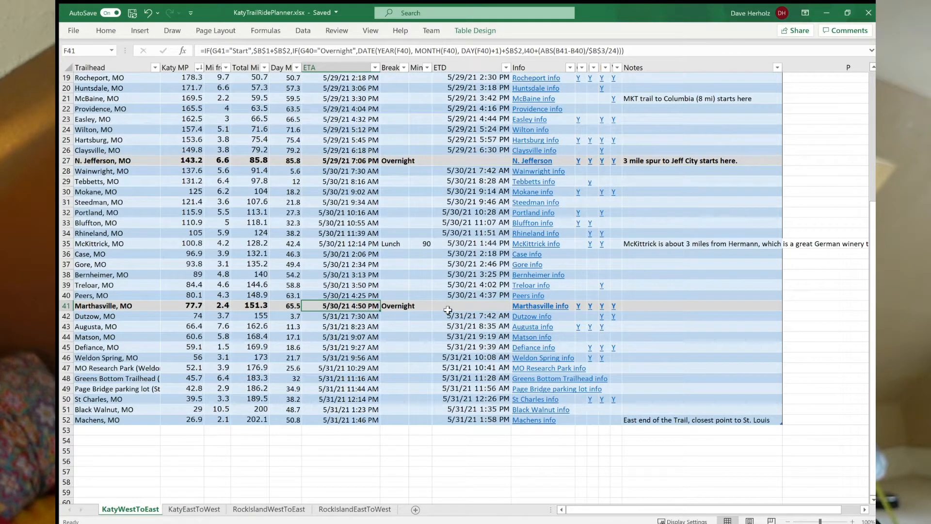
left_click(287, 310)
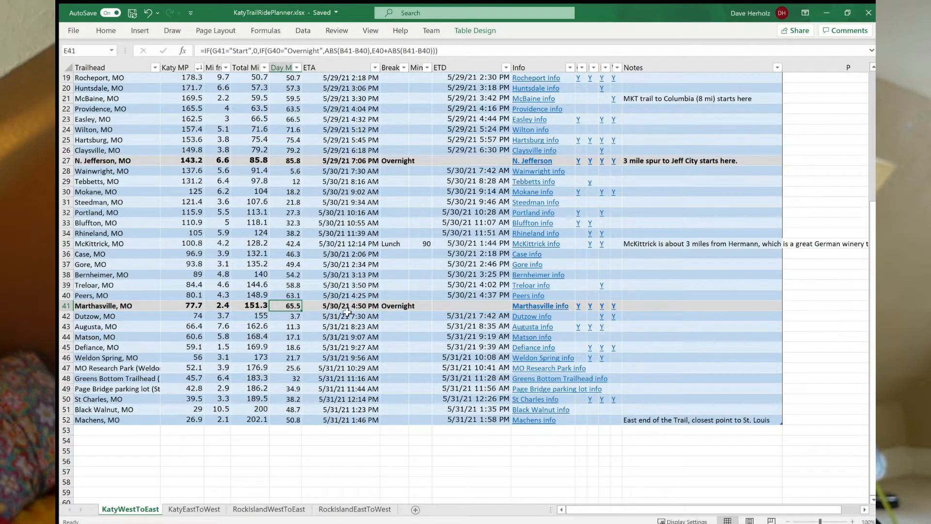
left_click(347, 309)
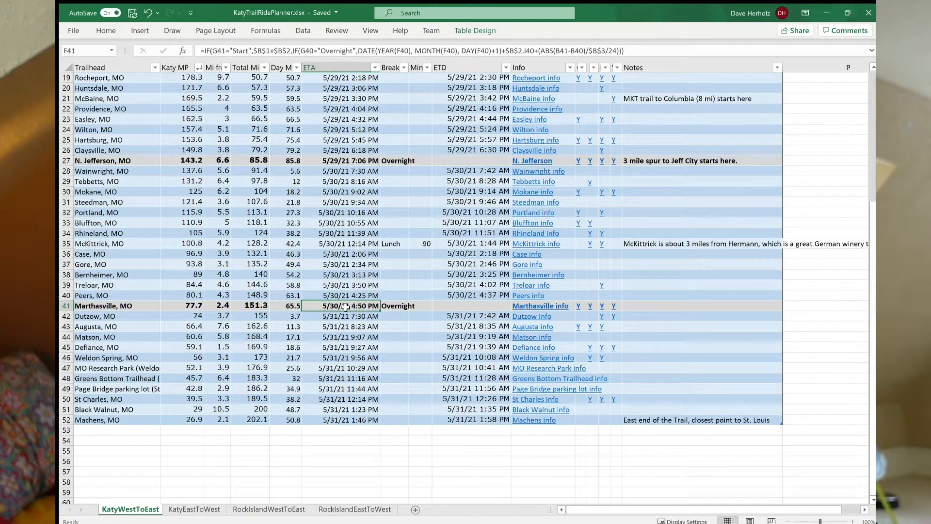
Add a Lunch break of 60 minutes at St Charles.
left_click(291, 420)
left_click(330, 423)
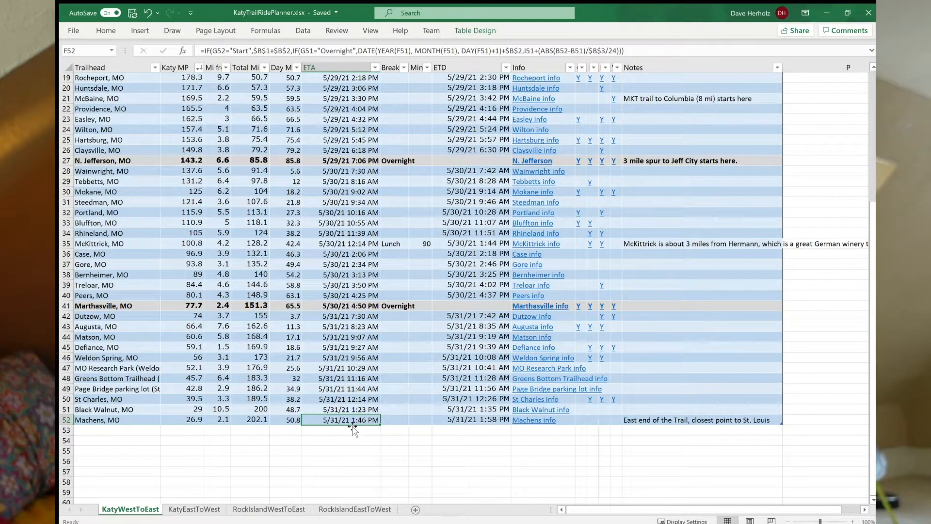
left_click(395, 357)
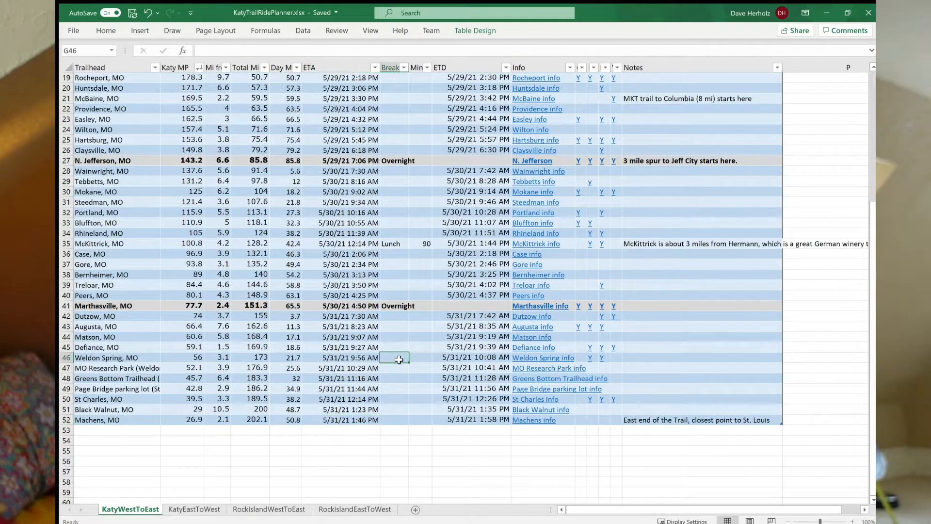
left_click(407, 387)
left_click(394, 403)
type("Lunch")
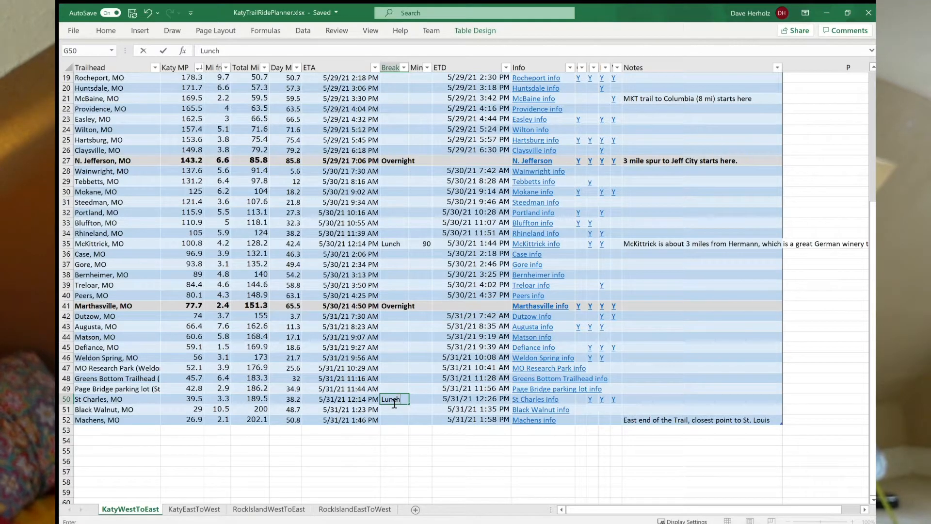
key("Tab")
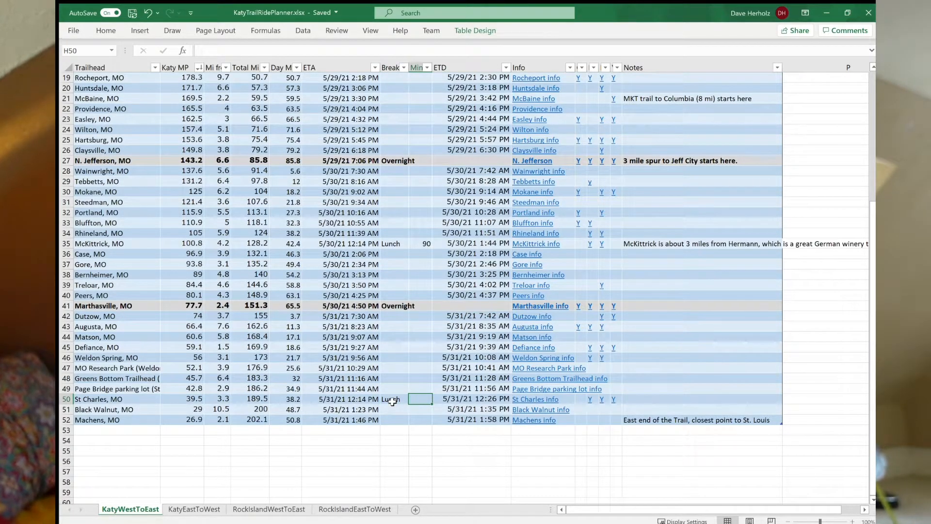
type("60")
key("Return")
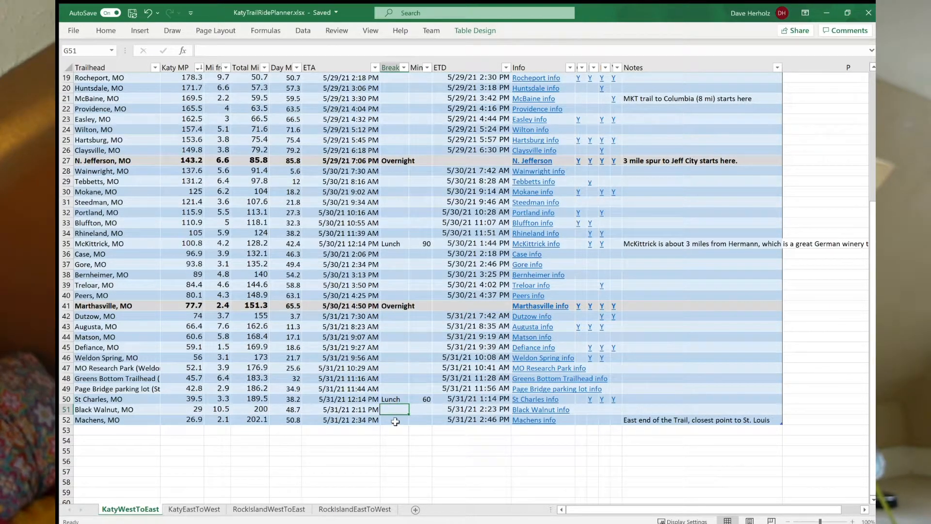
Check the arrival time at Machens and review the planned breaks across the whole schedule.
left_click(366, 420)
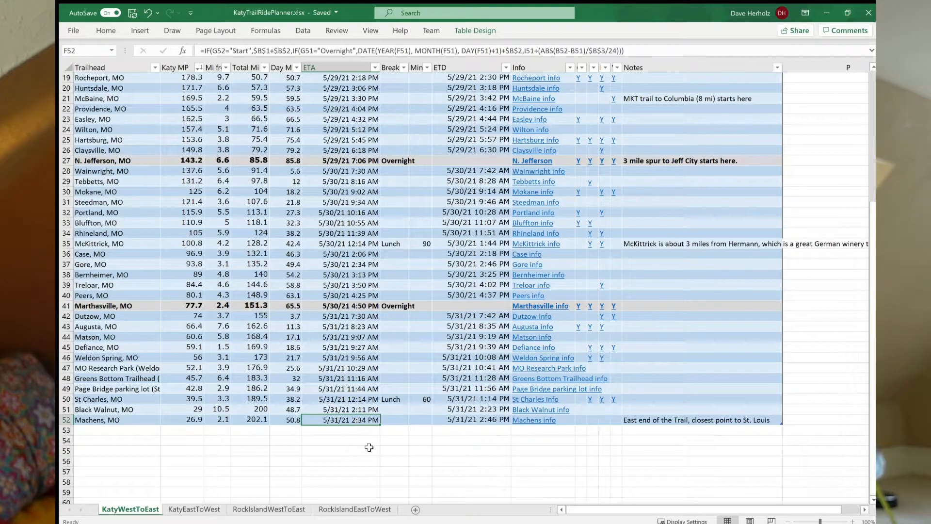
left_click(393, 420)
scroll(393, 420, "up", 4)
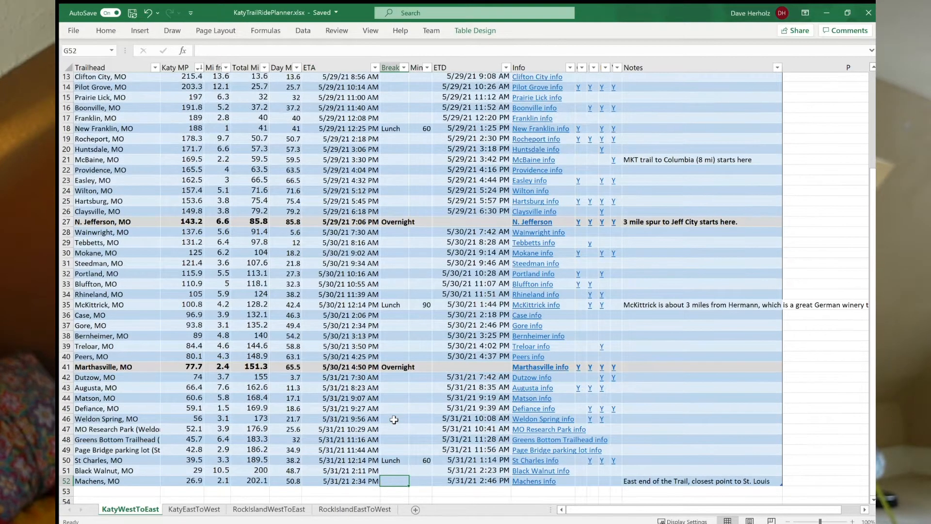
left_click(389, 129)
scroll(421, 370, "down", 6)
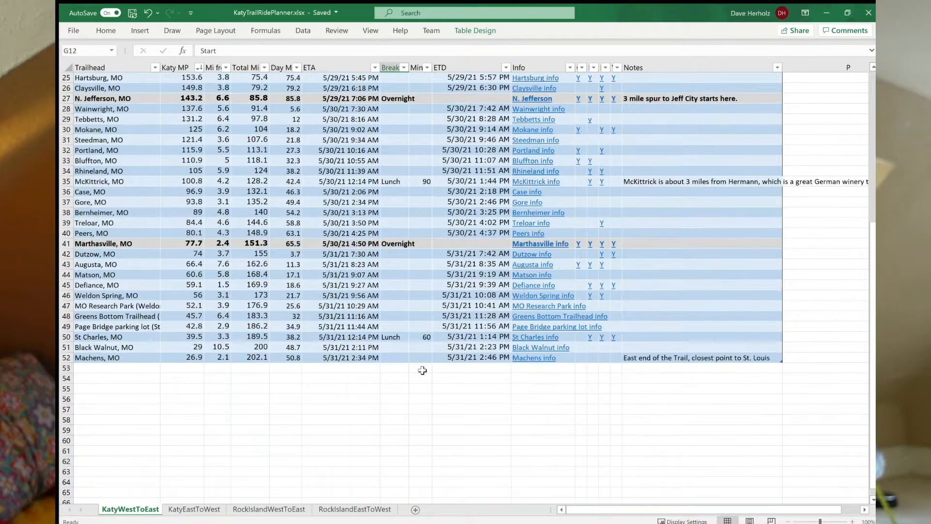
left_click(395, 358)
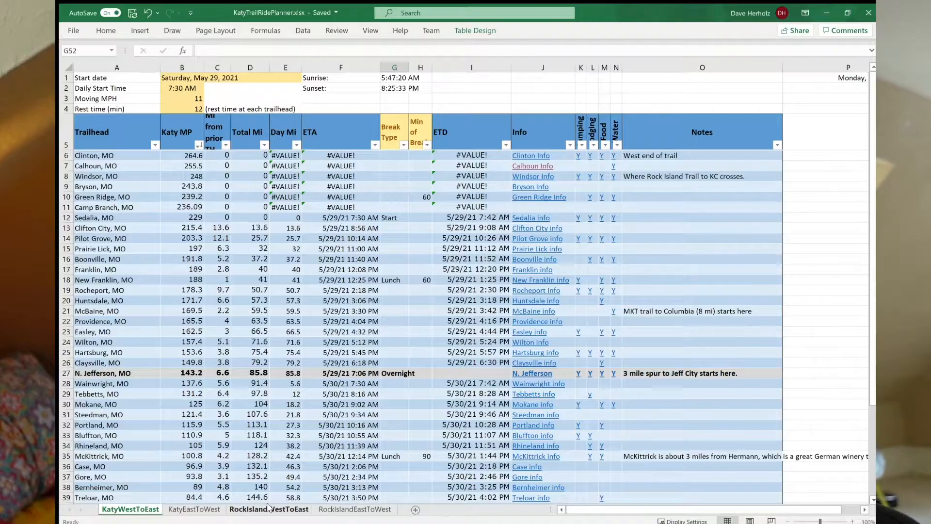
Show the RockIslandWestToEast sheet and examine its first trailheads and the note about the Katy MP values.
left_click(101, 177)
left_click(100, 156)
left_click_drag(164, 159, 160, 190)
left_click(104, 159)
left_click(165, 158)
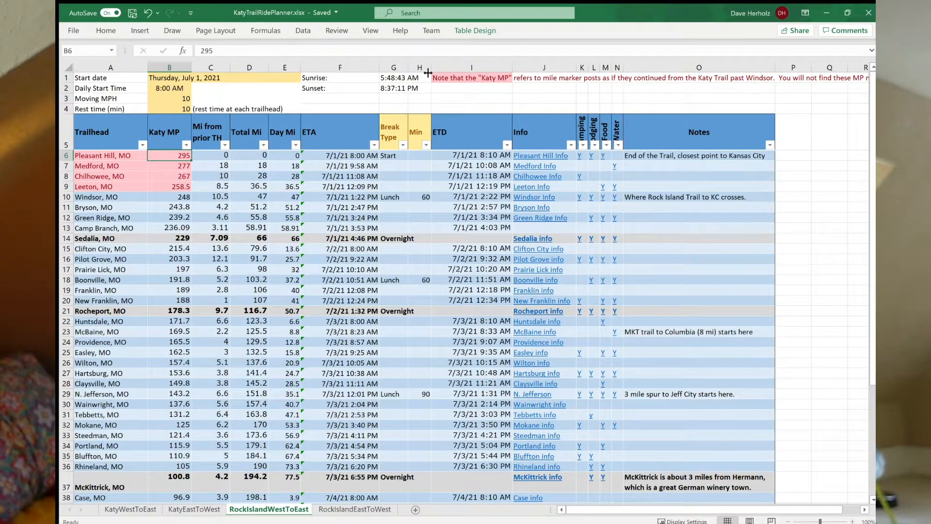
left_click(452, 79)
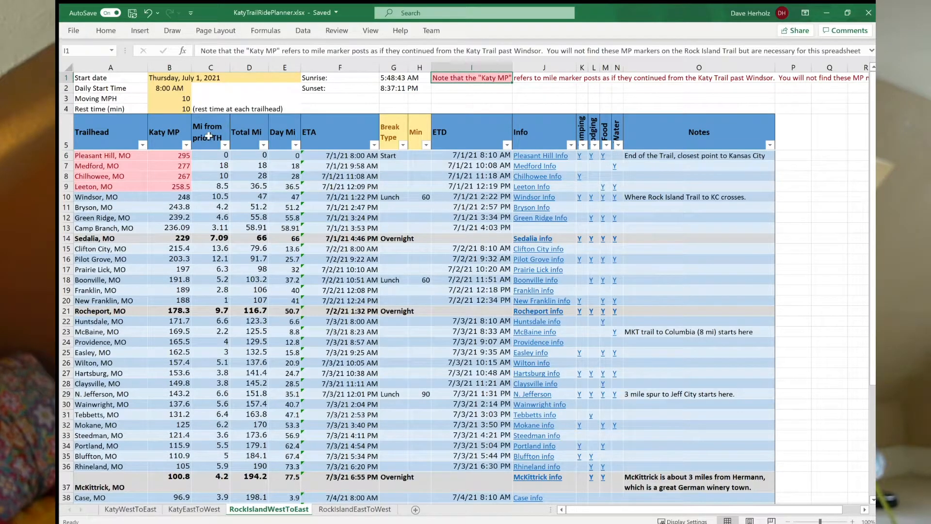
Examine the Katy MP values of the Rock Island trailheads from Pleasant Hill to Leeton.
left_click(158, 159)
left_click(163, 165)
left_click(165, 178)
left_click(163, 187)
left_click(161, 177)
left_click(160, 166)
left_click(159, 157)
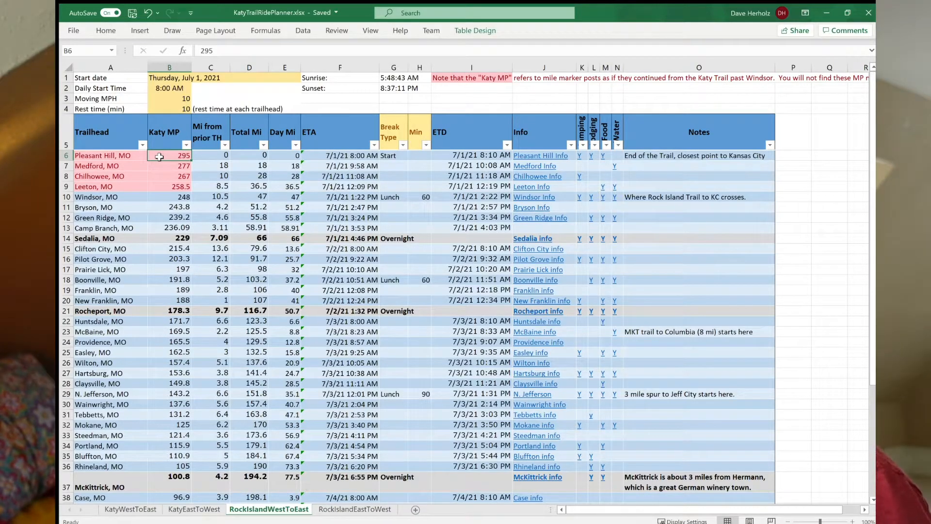
left_click(164, 187)
left_click(165, 176)
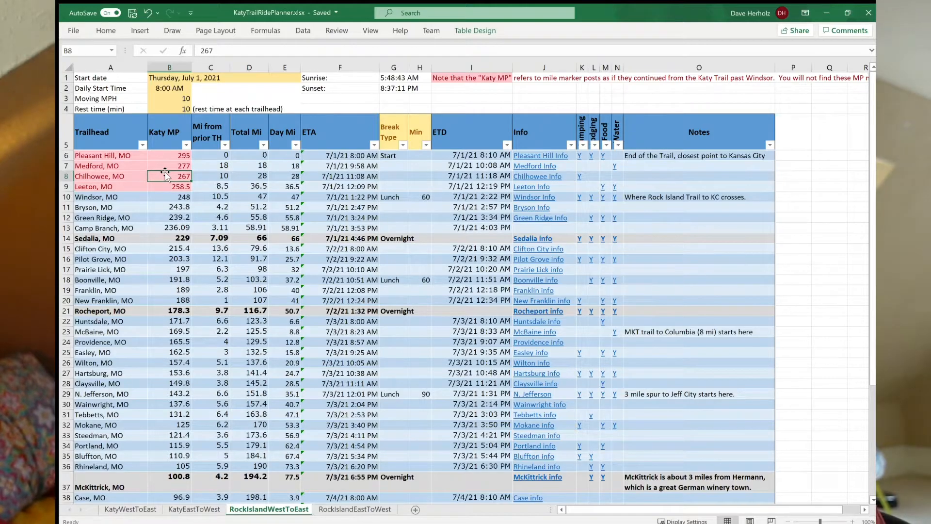
left_click(170, 156)
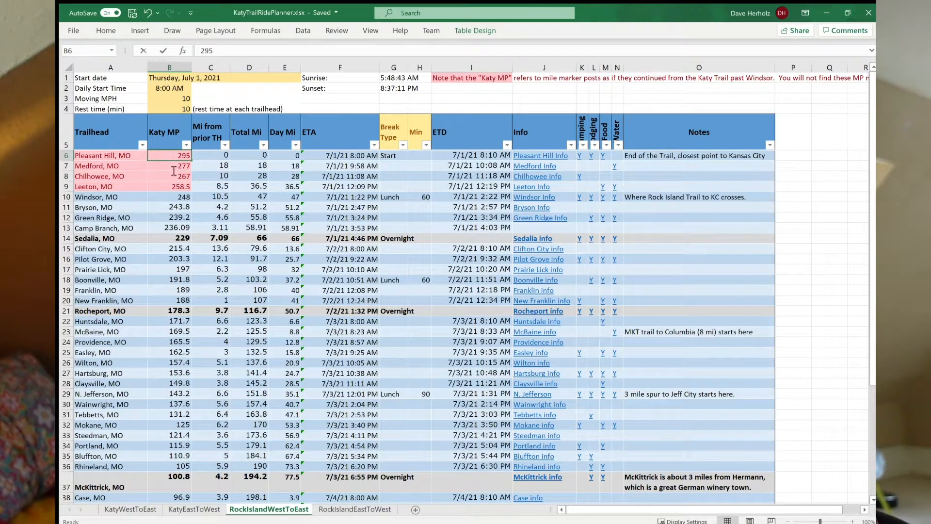
key("F2")
left_click(166, 175)
left_click(161, 157)
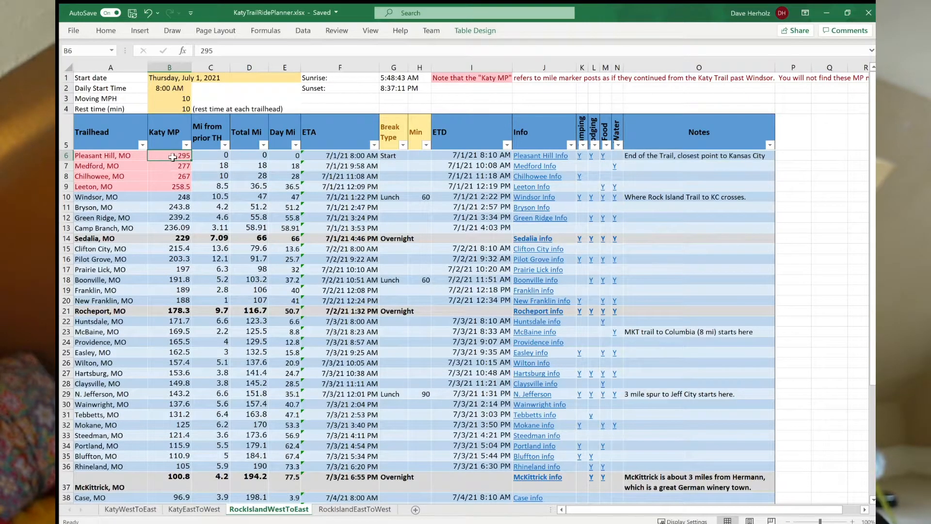
Examine the miles from the prior trailhead and the total miles, starting at Pleasant Hill.
left_click(103, 156)
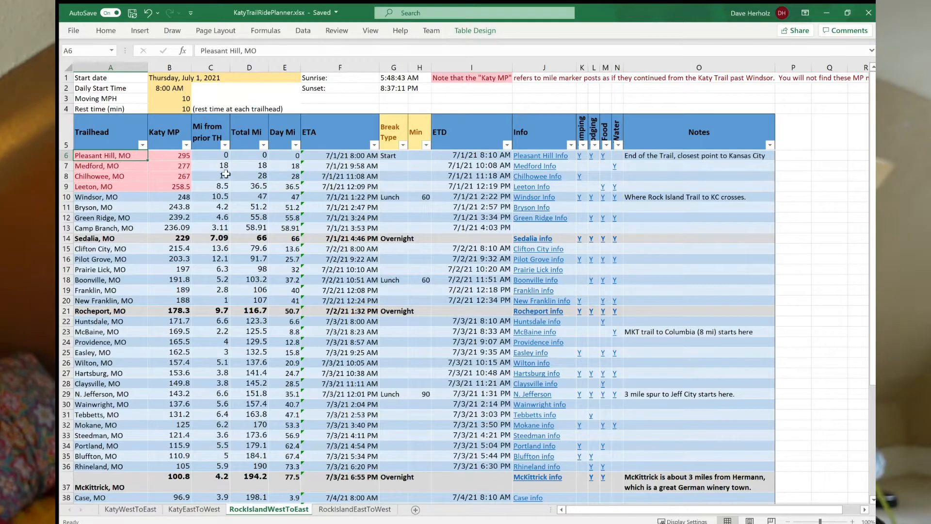
left_click_drag(218, 156, 210, 249)
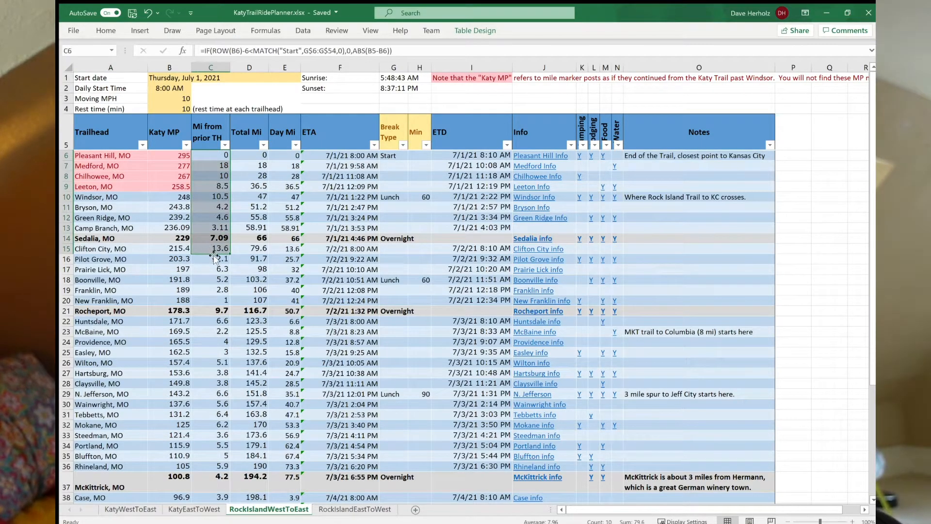
left_click(279, 188)
left_click(261, 163)
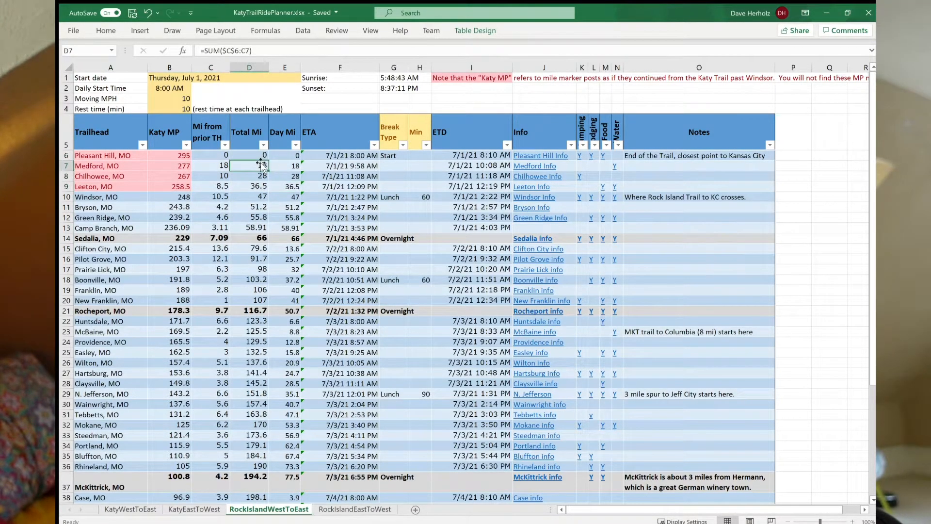
left_click(253, 153)
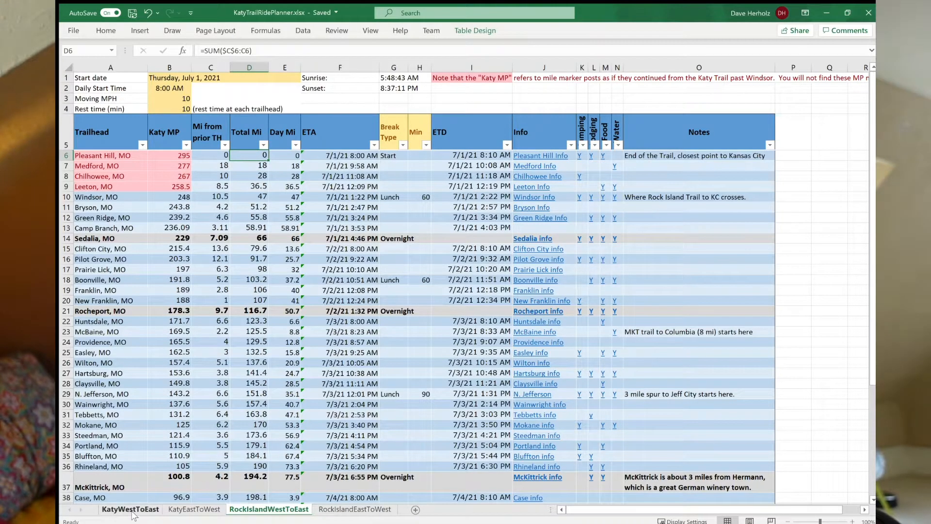